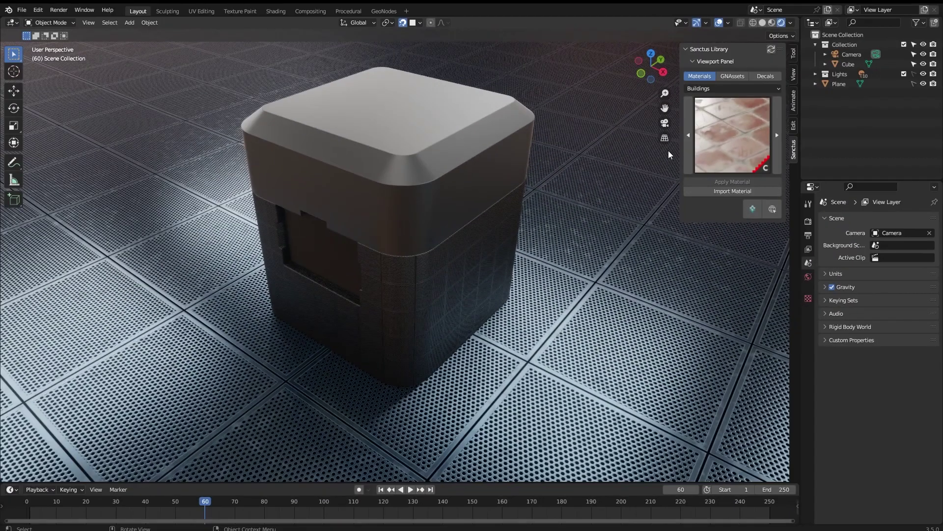
# Add the green Hud decal from the decal library to the recessed panel on the box's front side.
pyautogui.click(765, 77)
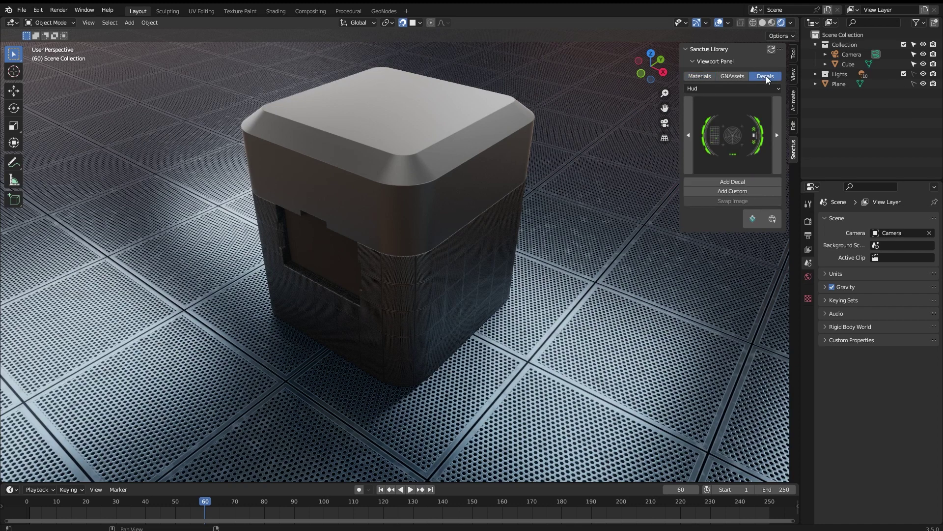
pyautogui.click(713, 87)
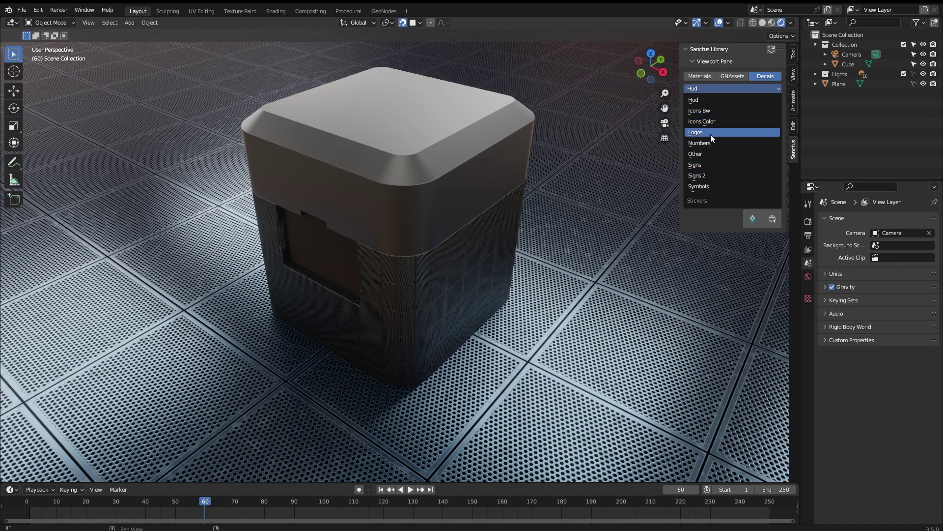
pyautogui.click(725, 138)
pyautogui.click(739, 134)
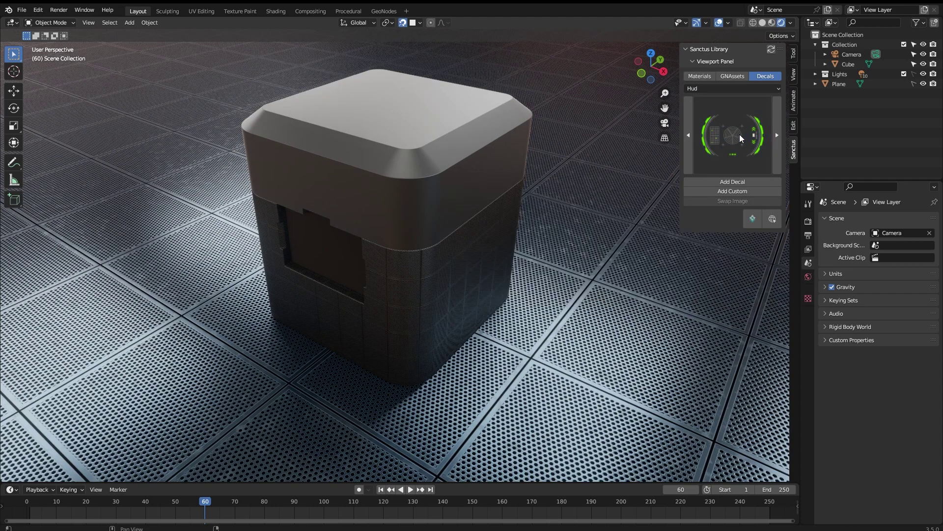
pyautogui.moveTo(573, 192); pyautogui.dragTo(594, 177, button='middle')
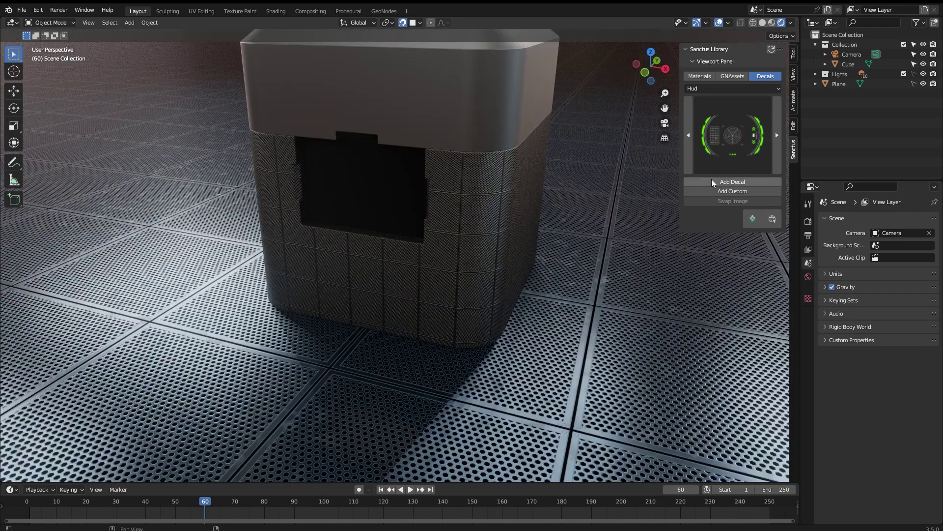
pyautogui.click(728, 182)
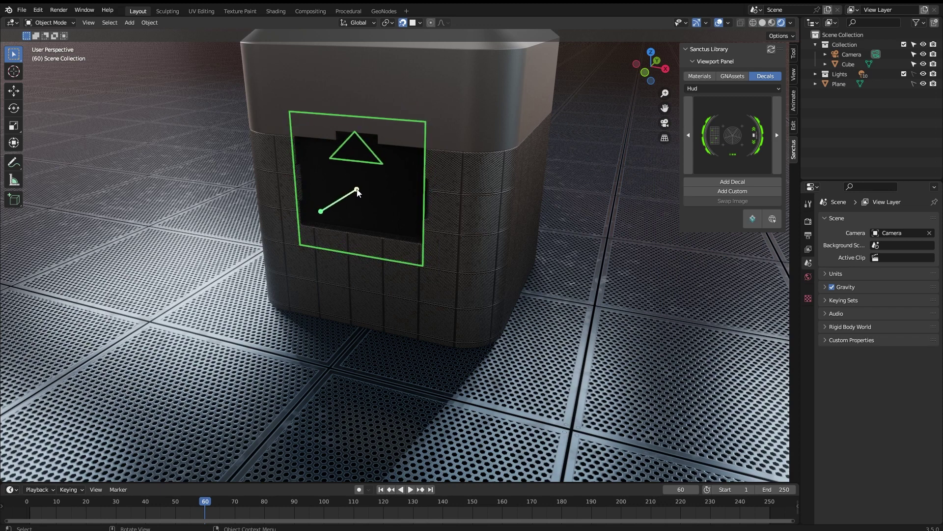
pyautogui.click(356, 189)
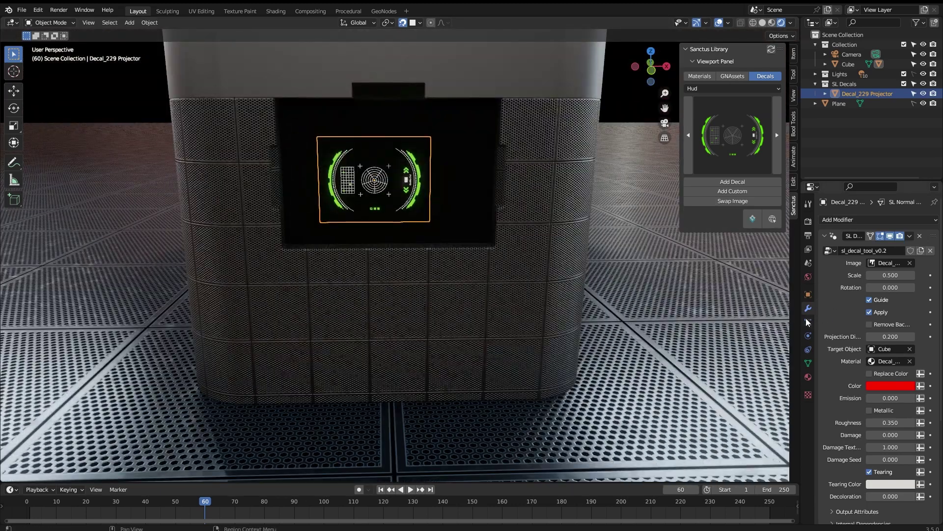
# Shift the Hud decal slightly within the recessed front panel.
pyautogui.scroll(-2, 846, 295)
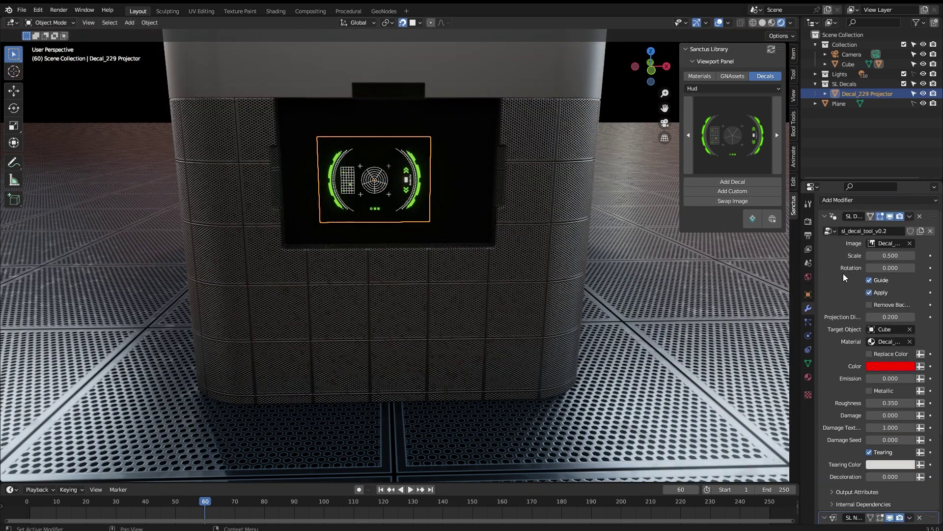
pyautogui.moveTo(613, 195); pyautogui.dragTo(401, 217, button='middle')
pyautogui.press('g')
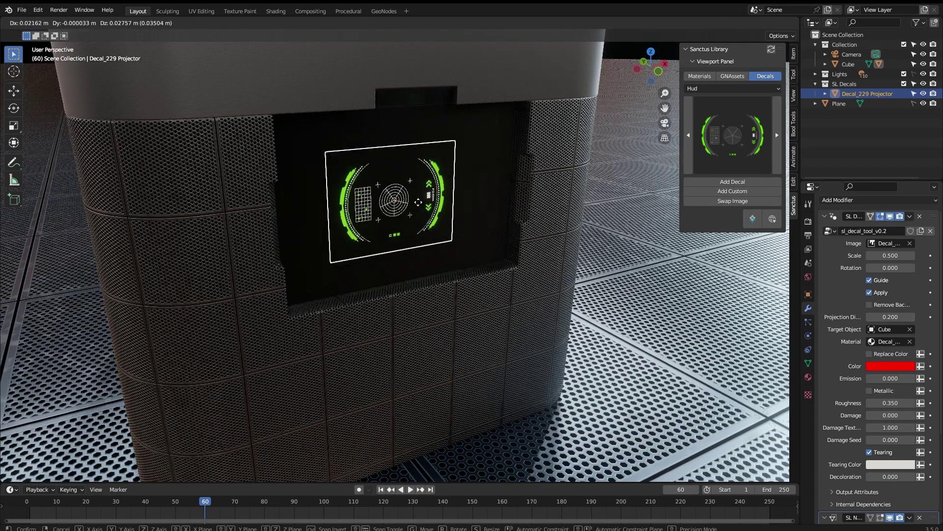
pyautogui.click(434, 223)
pyautogui.moveTo(434, 223); pyautogui.dragTo(429, 217, button='middle')
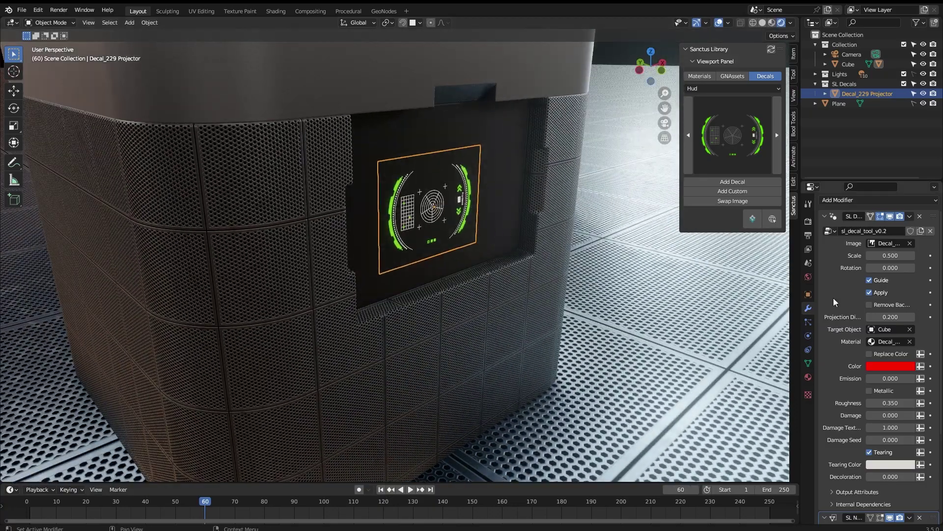
# Disable Apply for the decal and examine how its projection box sits against the recessed panel.
pyautogui.click(868, 293)
pyautogui.moveTo(593, 244); pyautogui.dragTo(570, 240, button='middle')
pyautogui.moveTo(482, 208); pyautogui.dragTo(472, 190, button='middle')
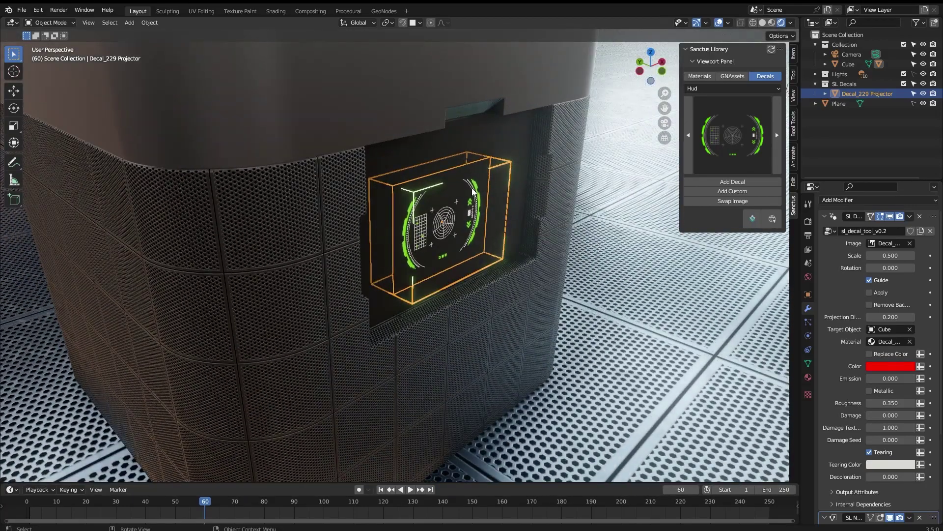
pyautogui.moveTo(512, 168); pyautogui.dragTo(517, 196, button='middle')
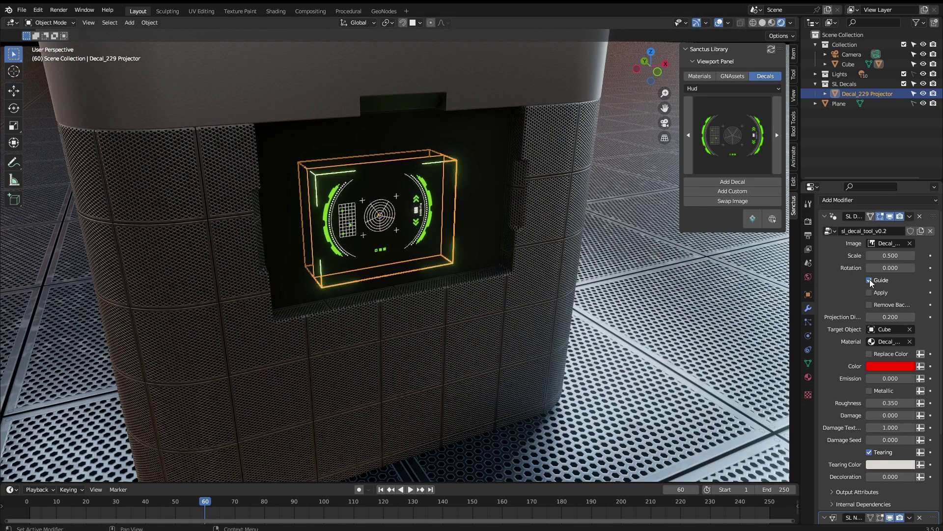
pyautogui.moveTo(537, 249); pyautogui.dragTo(496, 196, button='middle')
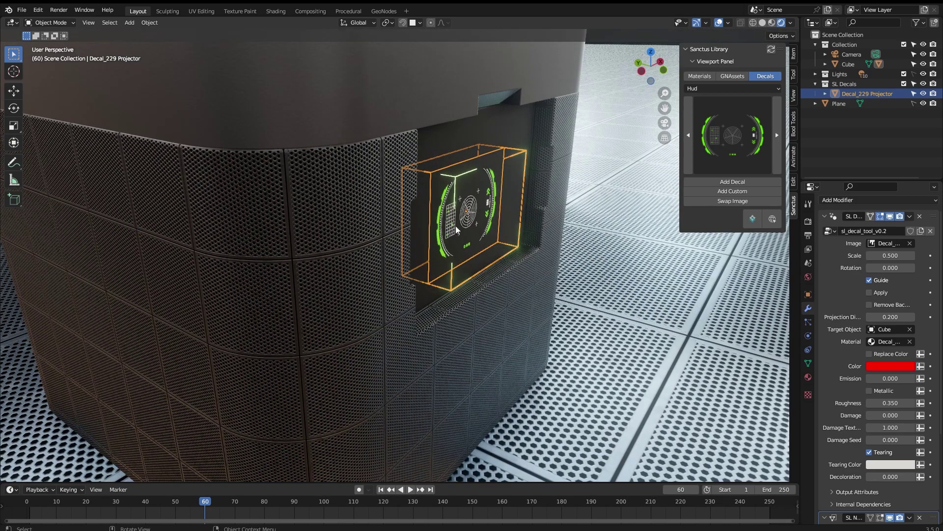
pyautogui.moveTo(447, 158); pyautogui.dragTo(494, 199, button='middle')
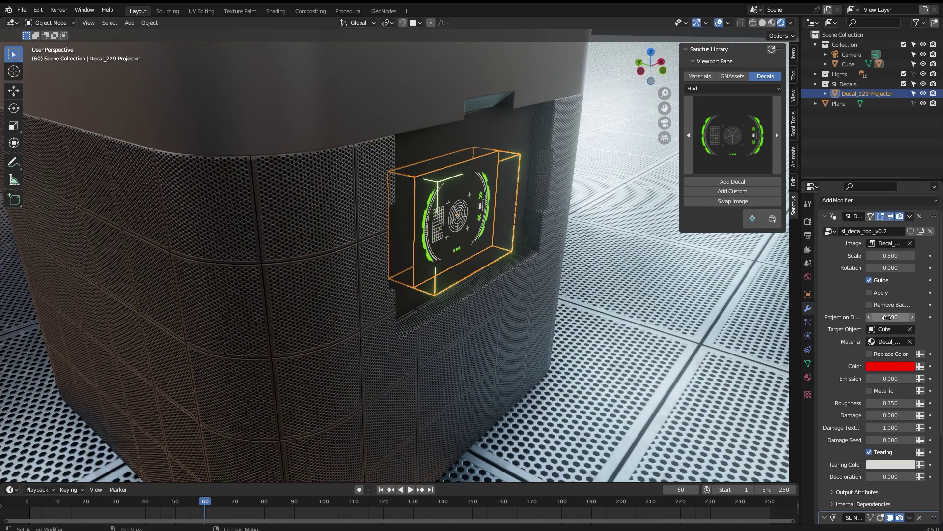
pyautogui.moveTo(639, 275); pyautogui.dragTo(521, 221, button='middle')
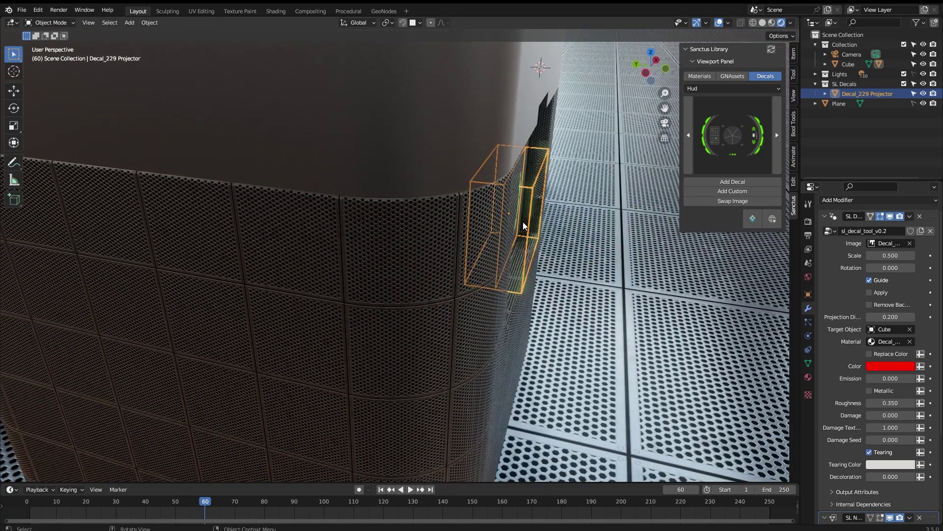
# Move the decal projector about 0.11 m outward from the recess and set its projection distance to 0.150.
pyautogui.press('g')
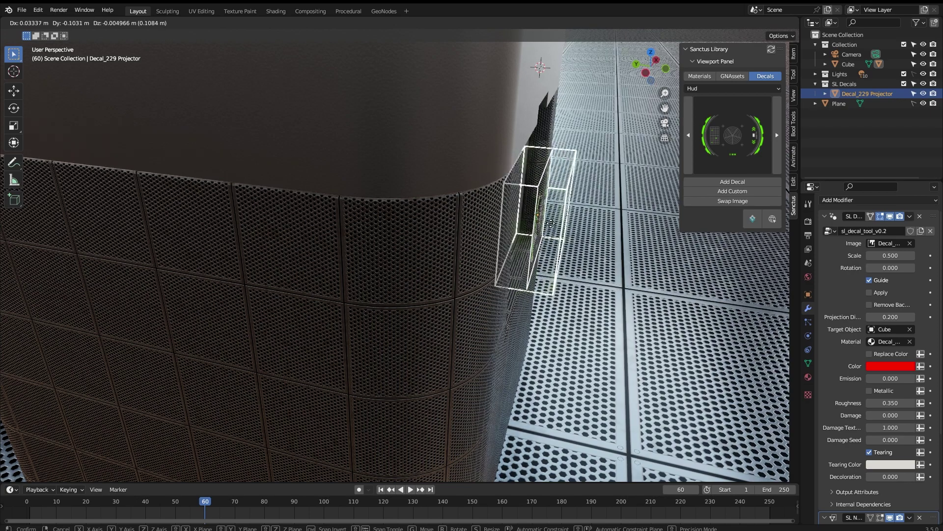
pyautogui.click(554, 229)
pyautogui.moveTo(597, 242); pyautogui.dragTo(683, 248, button='middle')
pyautogui.moveTo(890, 317); pyautogui.dragTo(879, 317)
pyautogui.moveTo(546, 203)
pyautogui.mouseDown(button='middle')
pyautogui.moveTo(434, 221)
pyautogui.moveTo(448, 188)
pyautogui.moveTo(541, 192)
pyautogui.mouseUp(button='middle')
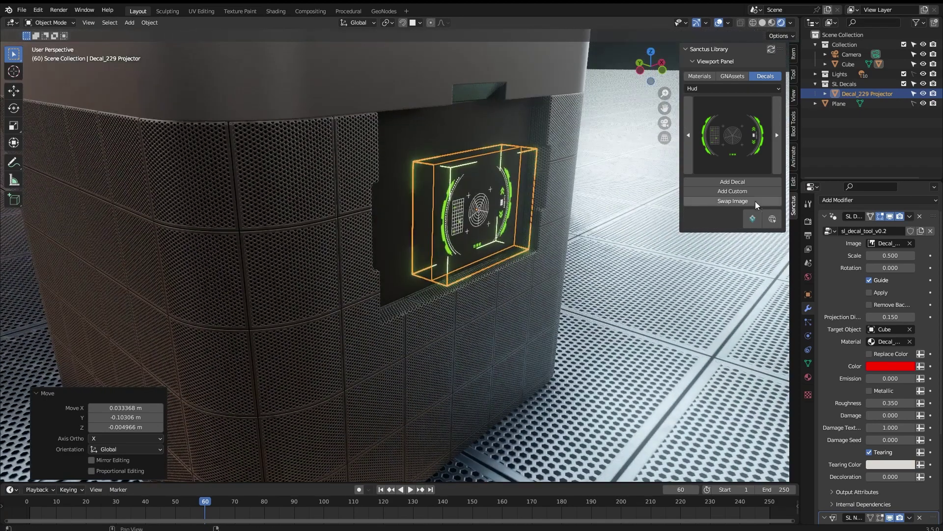
# Preview the decal with Apply on and off again, and shift the projector about 0.04 m back toward the recess.
pyautogui.click(870, 293)
pyautogui.click(869, 292)
pyautogui.moveTo(566, 206); pyautogui.dragTo(513, 191, button='middle')
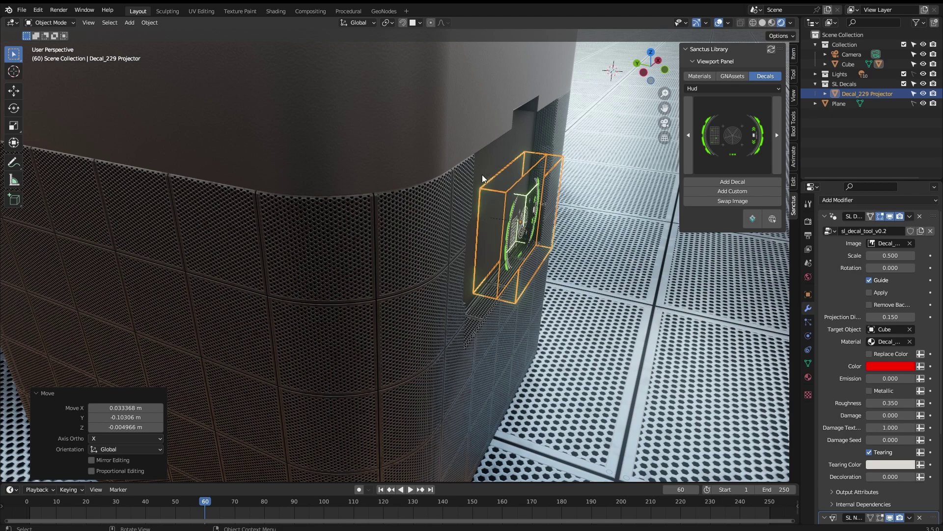
pyautogui.moveTo(493, 189); pyautogui.dragTo(409, 191, button='middle')
pyautogui.scroll(5, 423, 211)
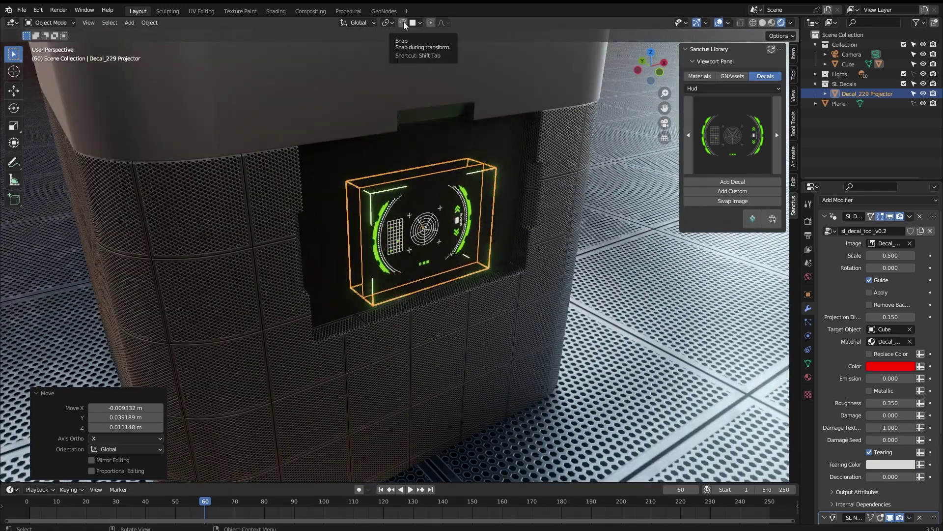
# Enable snapping with Face Project and Align Rotation to Target, and snap the decal projector onto the recessed panel's surface.
pyautogui.click(403, 21)
pyautogui.click(418, 23)
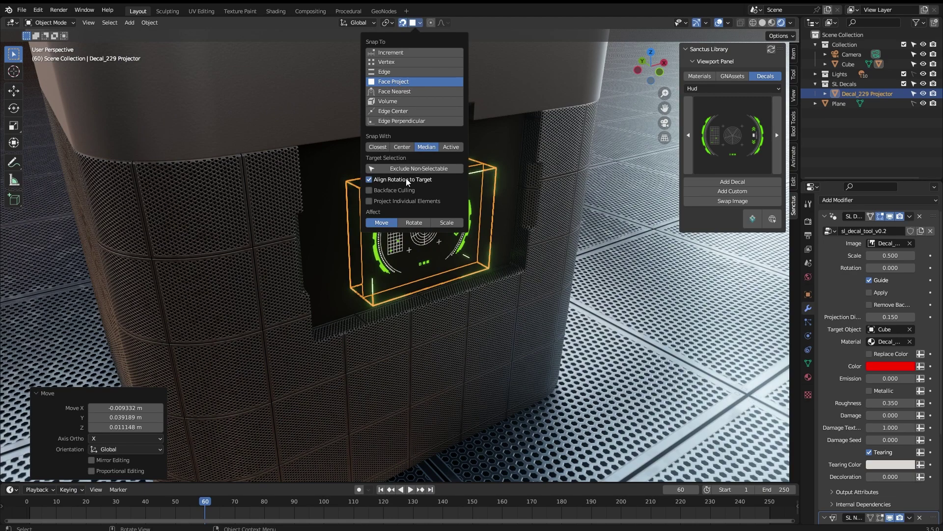
pyautogui.scroll(-5, 423, 194)
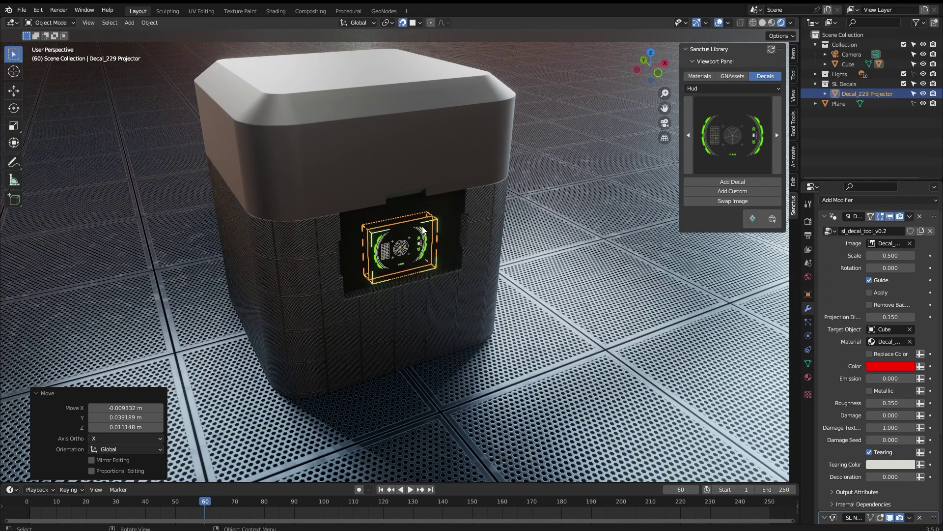
pyautogui.press('g')
pyautogui.moveTo(396, 251); pyautogui.dragTo(396, 221)
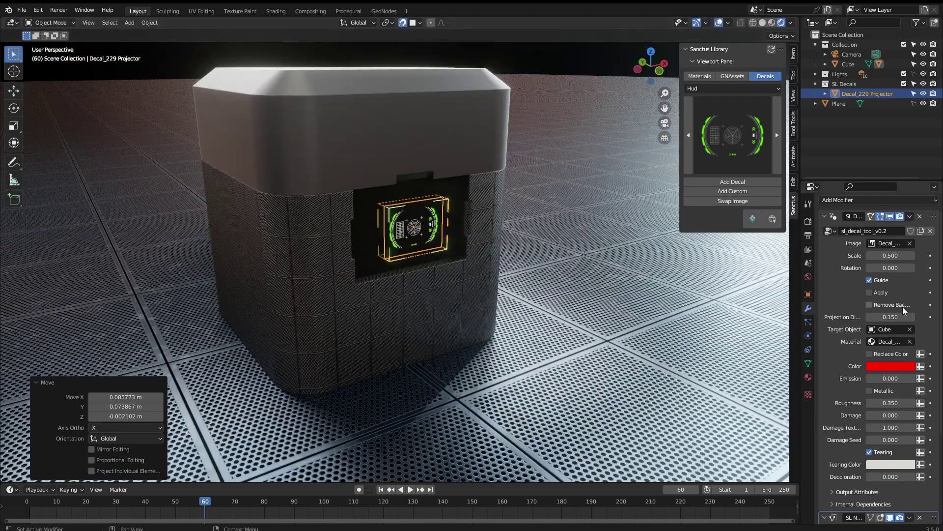
# Enable Apply for the decal and snap it onto the sloped bevel along the lid's front edge.
pyautogui.click(869, 292)
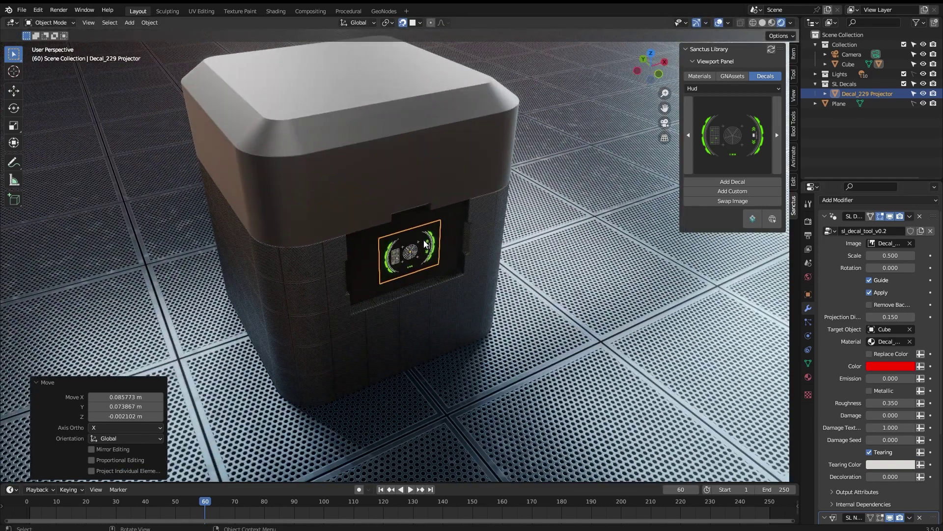
pyautogui.moveTo(389, 263); pyautogui.dragTo(397, 114)
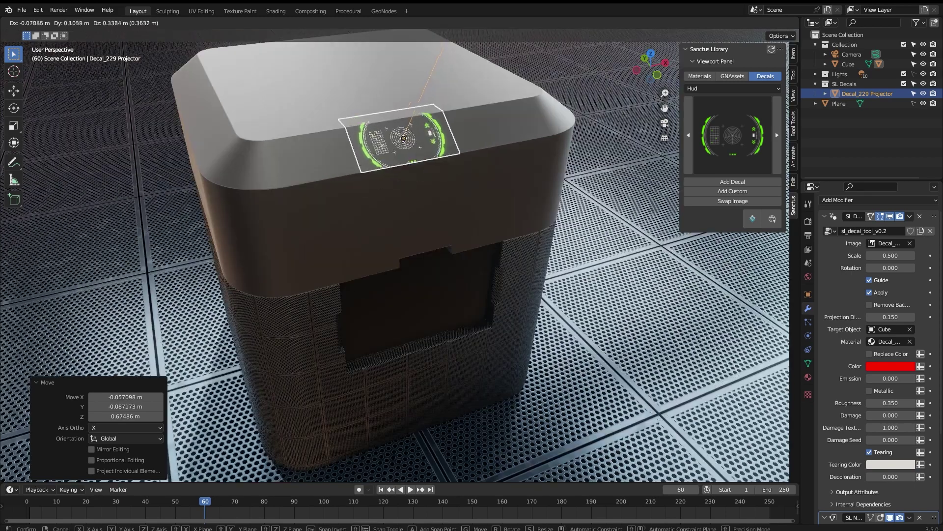
pyautogui.moveTo(406, 142); pyautogui.dragTo(405, 139)
pyautogui.click(407, 143)
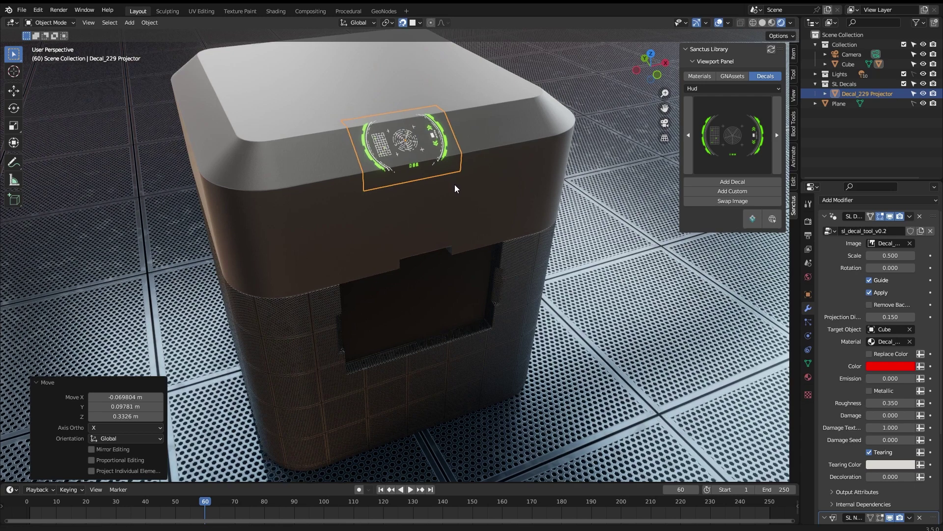
# Fine-tune the decal's position on the lid's front bevel.
pyautogui.keyDown('shift'); pyautogui.moveTo(455, 183); pyautogui.dragTo(449, 193, button='middle'); pyautogui.keyUp('shift')
pyautogui.scroll(1, 450, 193)
pyautogui.press('g')
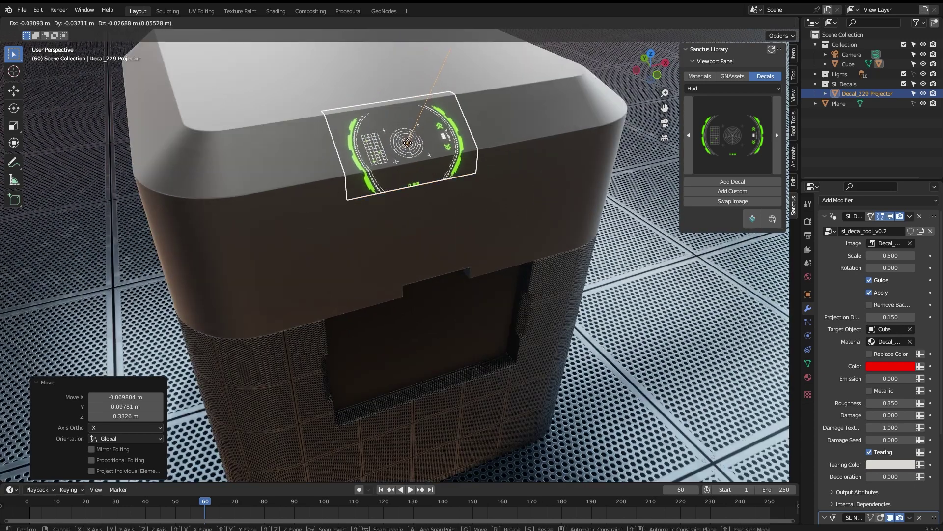
pyautogui.click(407, 125)
pyautogui.moveTo(451, 162); pyautogui.dragTo(612, 198, button='middle')
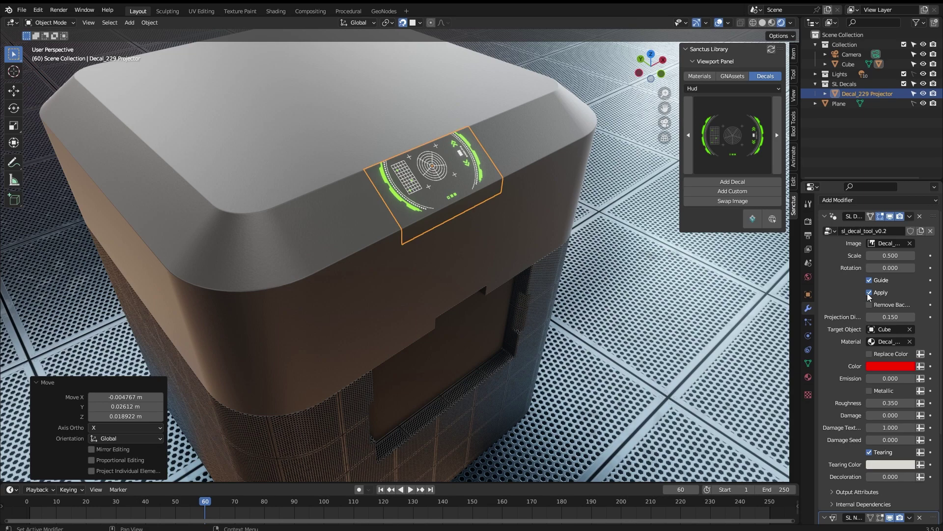
# Disable Apply and examine the projection box's depth and alignment on the lid's bevel from several angles.
pyautogui.click(869, 293)
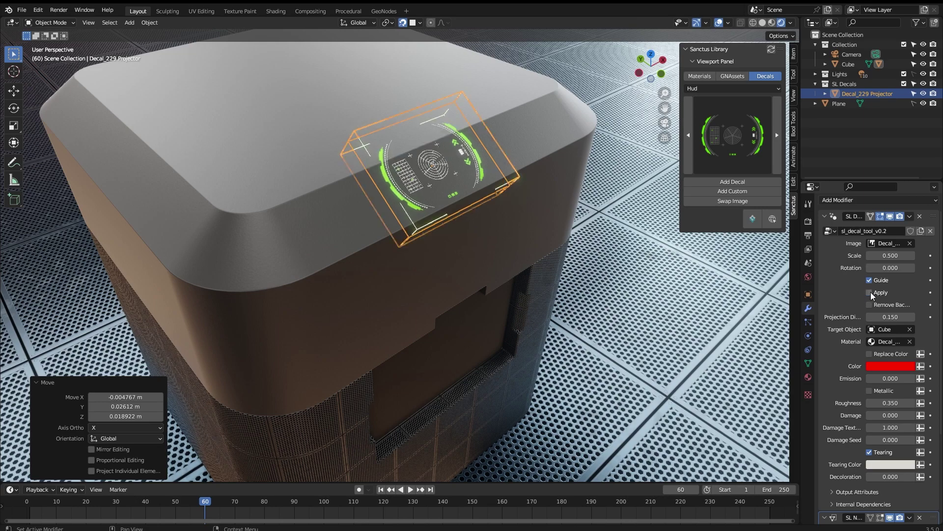
pyautogui.moveTo(541, 235)
pyautogui.mouseDown(button='middle')
pyautogui.moveTo(511, 221)
pyautogui.moveTo(538, 237)
pyautogui.mouseUp(button='middle')
pyautogui.scroll(3, 538, 235)
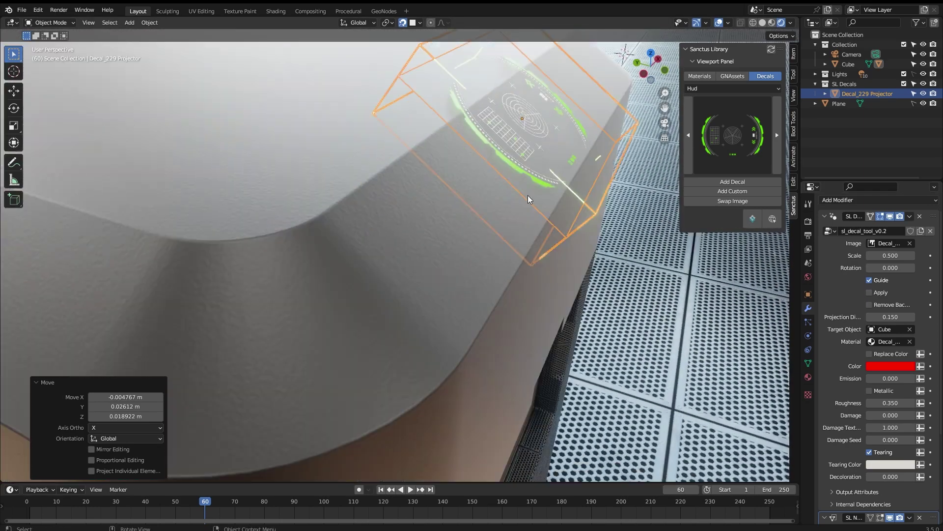
pyautogui.moveTo(528, 196); pyautogui.dragTo(541, 193, button='middle')
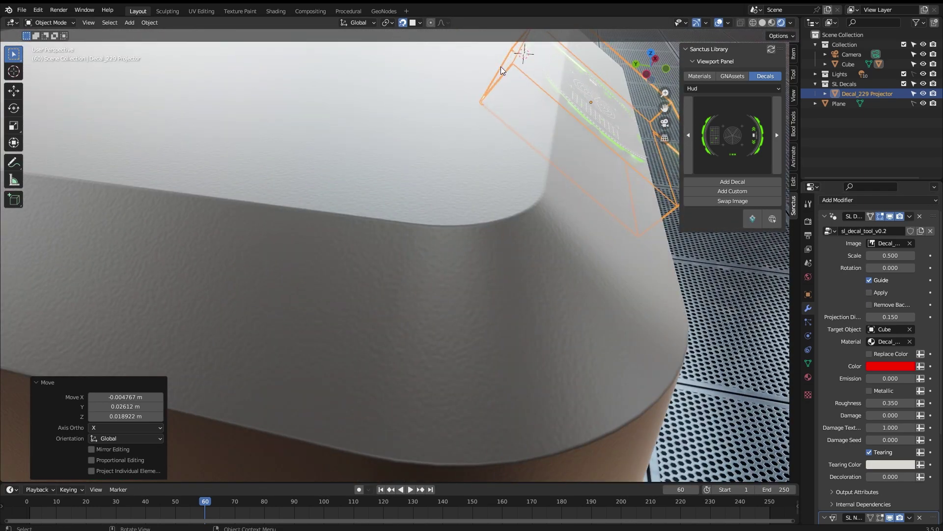
pyautogui.moveTo(488, 117); pyautogui.dragTo(561, 76, button='middle')
pyautogui.moveTo(584, 117); pyautogui.dragTo(509, 118, button='middle')
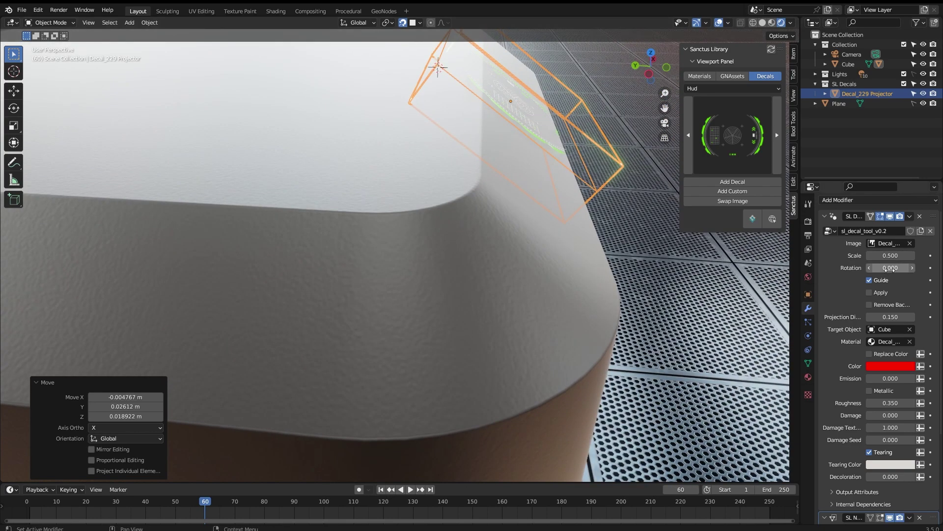
# Set the decal's projection distance to 0.200 and turn Apply back on.
pyautogui.moveTo(891, 317); pyautogui.dragTo(909, 317)
pyautogui.moveTo(619, 212); pyautogui.dragTo(441, 206, button='middle')
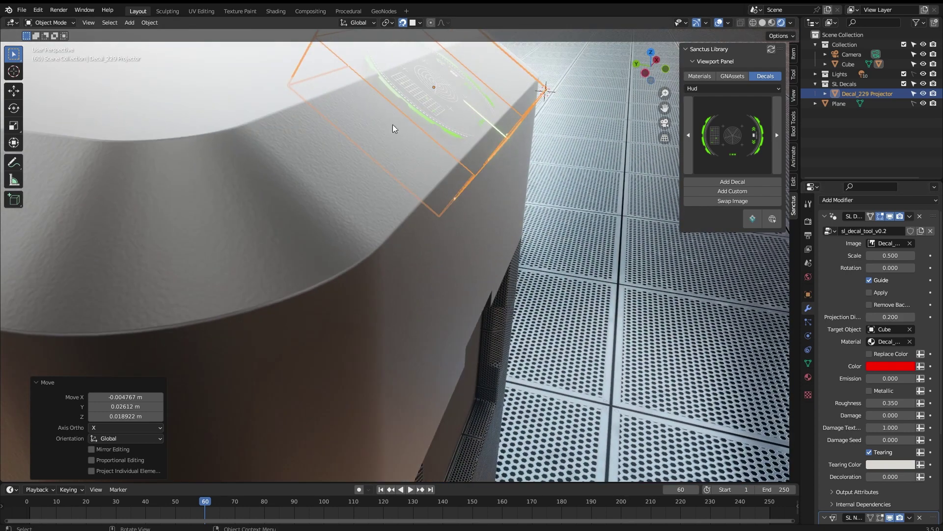
pyautogui.click(869, 292)
# Snap the decal from the lid's bevel back into the middle of the recessed front panel.
pyautogui.moveTo(624, 297); pyautogui.dragTo(377, 220, button='middle')
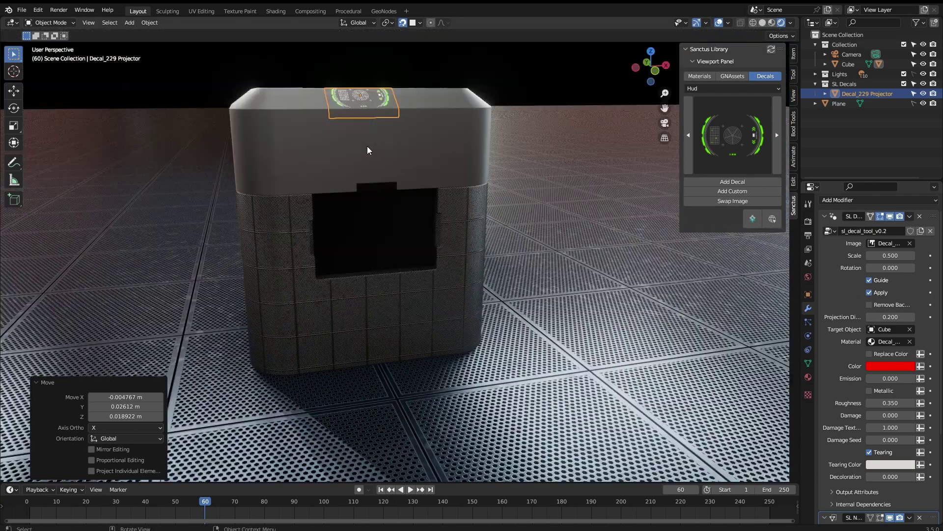
pyautogui.press('g')
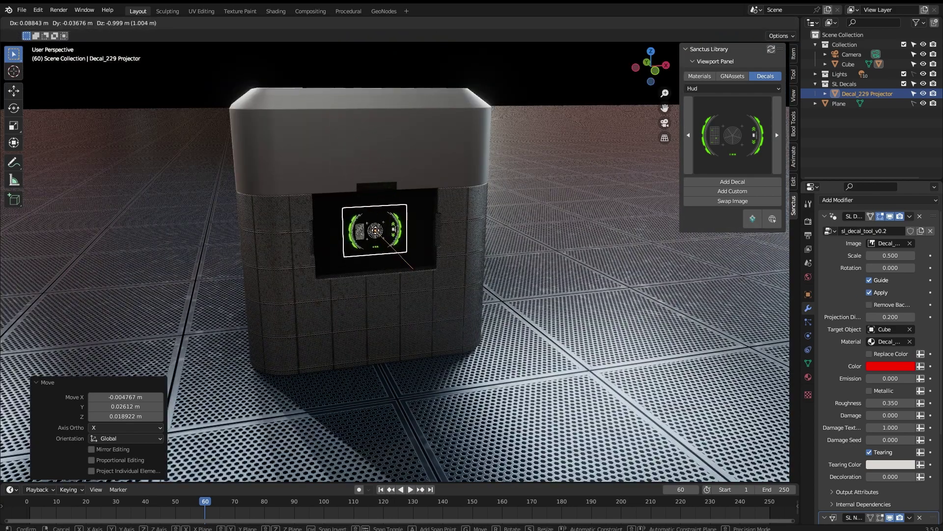
pyautogui.click(392, 247)
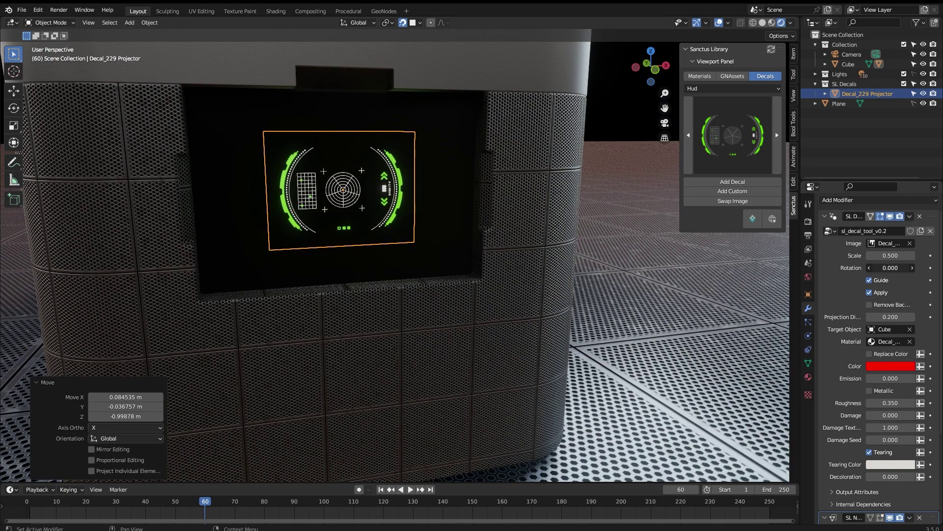
# Enlarge the decal in the recessed panel by setting its scale to 0.609.
pyautogui.moveTo(891, 268)
pyautogui.mouseDown()
pyautogui.moveTo(927, 268)
pyautogui.moveTo(890, 267)
pyautogui.moveTo(884, 255)
pyautogui.moveTo(904, 255)
pyautogui.mouseUp()
pyautogui.scroll(-2, 835, 385)
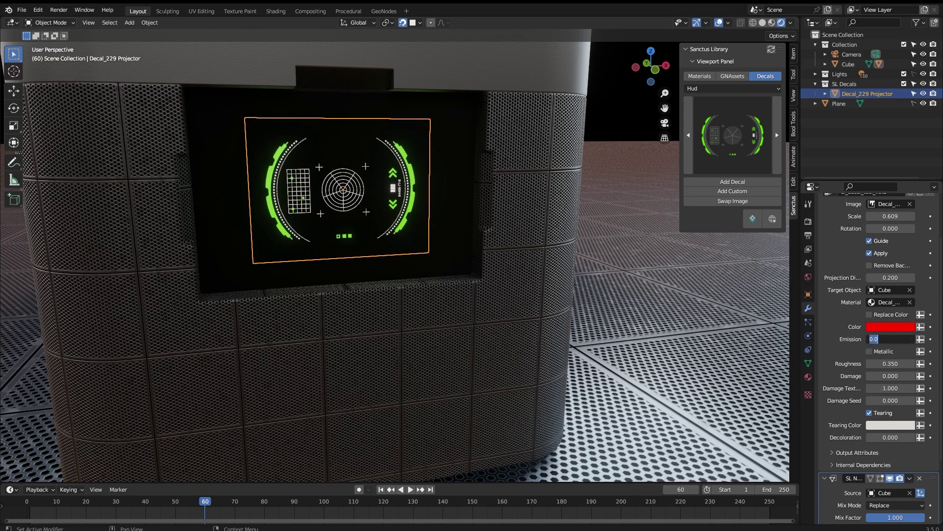
# Set the Hud decal's emission to 10.000 and deselect it.
pyautogui.press('Return')
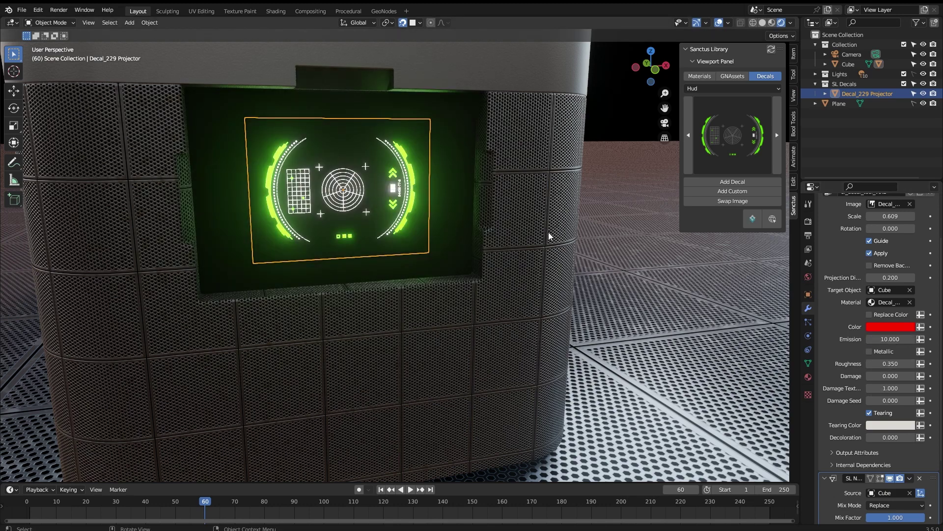
pyautogui.click(602, 198)
pyautogui.moveTo(602, 198); pyautogui.dragTo(486, 181, button='middle')
pyautogui.scroll(-5, 431, 215)
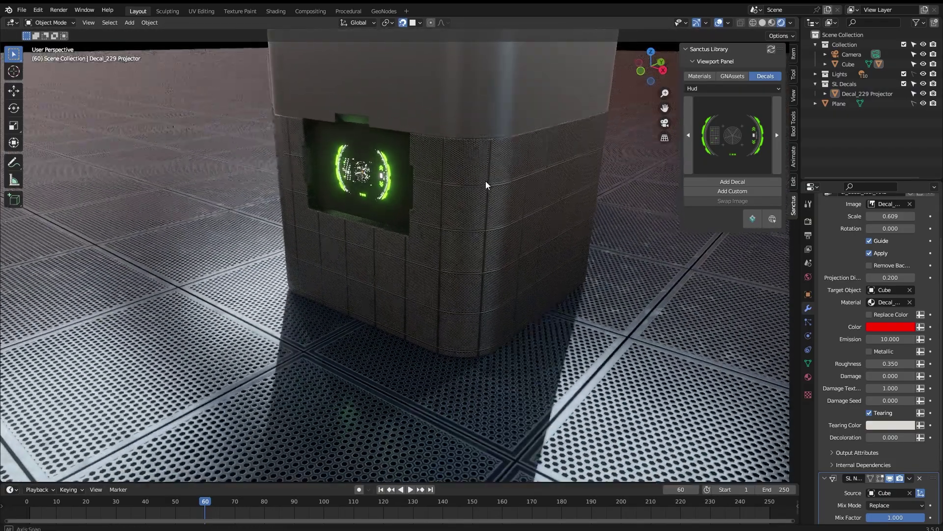
# Add yellow Decal 287 from the Signs category to the box's front wall below the recessed panel and adjust its position.
pyautogui.click(729, 88)
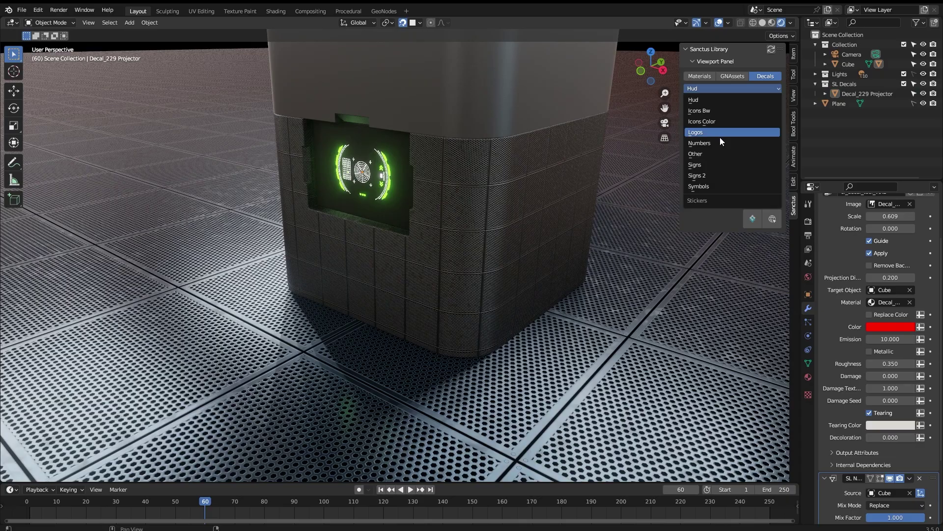
pyautogui.click(711, 165)
pyautogui.click(752, 136)
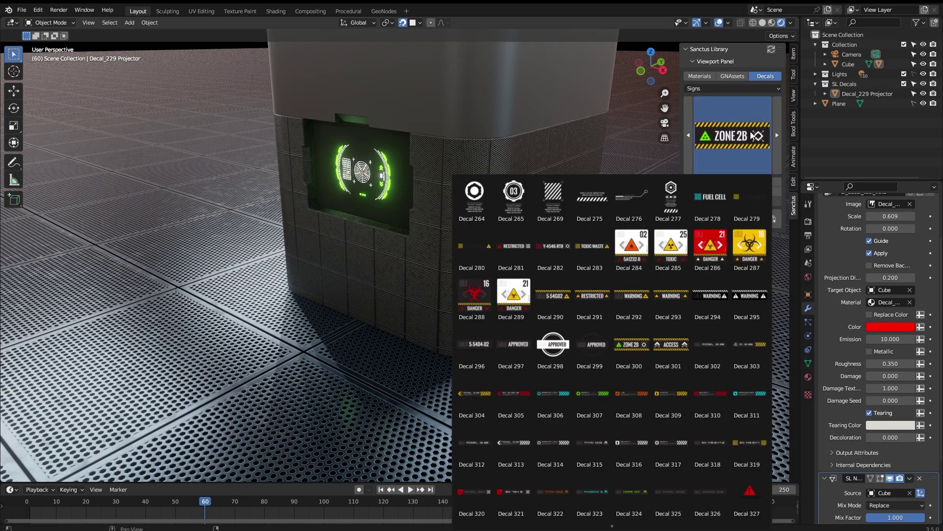
pyautogui.click(741, 251)
pyautogui.moveTo(658, 246); pyautogui.dragTo(543, 191, button='middle')
pyautogui.click(718, 181)
pyautogui.scroll(4, 372, 212)
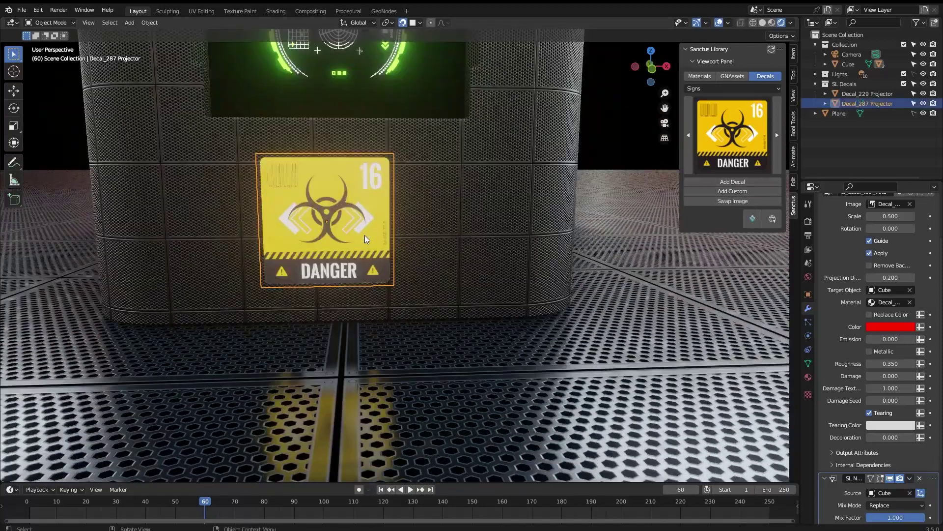
pyautogui.press('g')
pyautogui.click(392, 209)
# Enable Metallic on the yellow danger decal and set its roughness to 0.290.
pyautogui.moveTo(493, 238); pyautogui.dragTo(558, 258, button='middle')
pyautogui.scroll(-4, 860, 344)
pyautogui.click(870, 272)
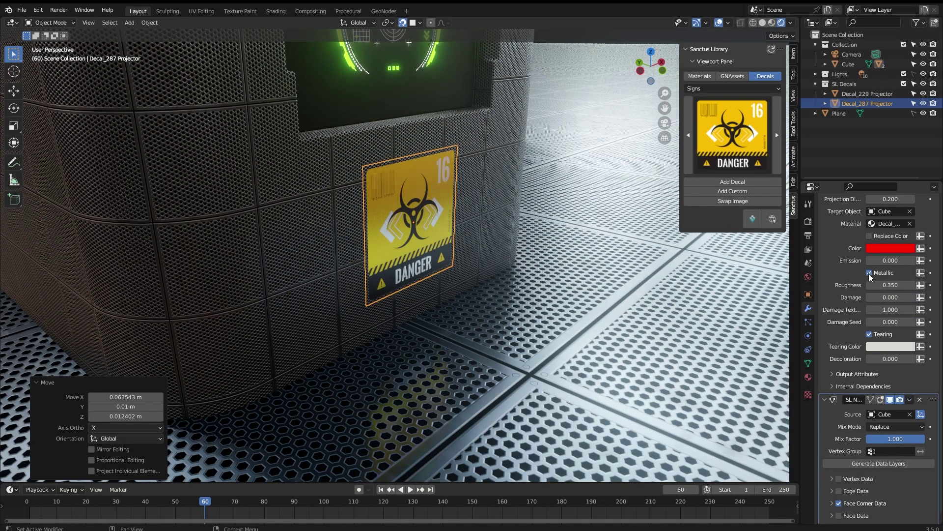
pyautogui.moveTo(634, 300); pyautogui.dragTo(655, 308, button='middle')
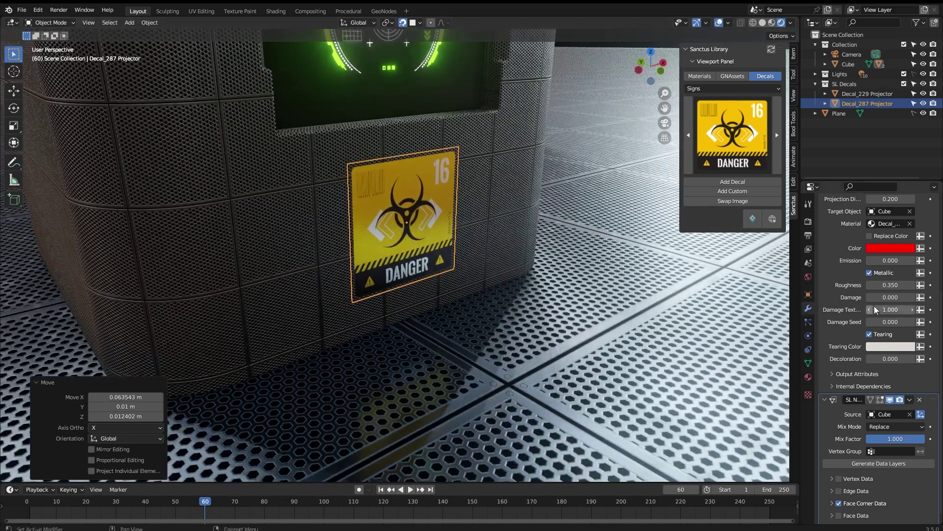
pyautogui.moveTo(890, 285)
pyautogui.mouseDown()
pyautogui.moveTo(882, 285)
pyautogui.moveTo(891, 285)
pyautogui.mouseUp()
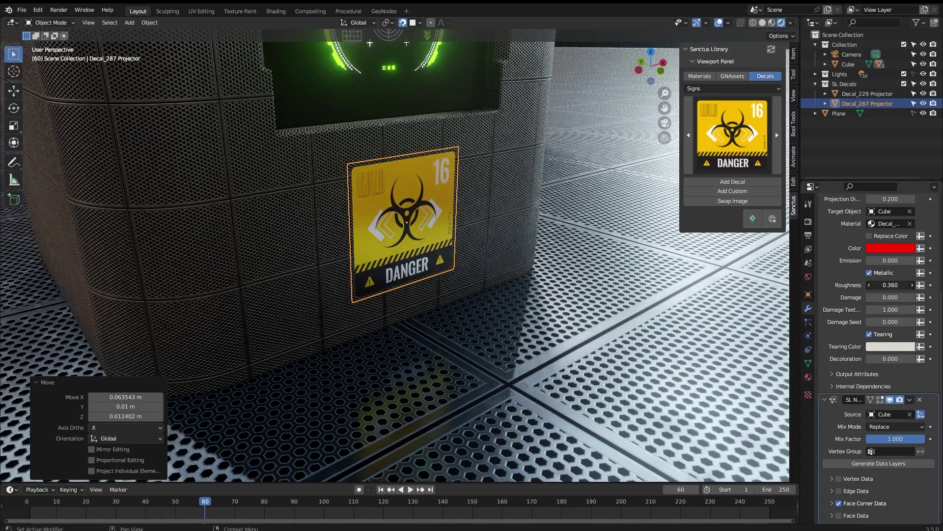
# Add red Decal 286 from the Signs category onto the box's rounded front corner.
pyautogui.click(733, 129)
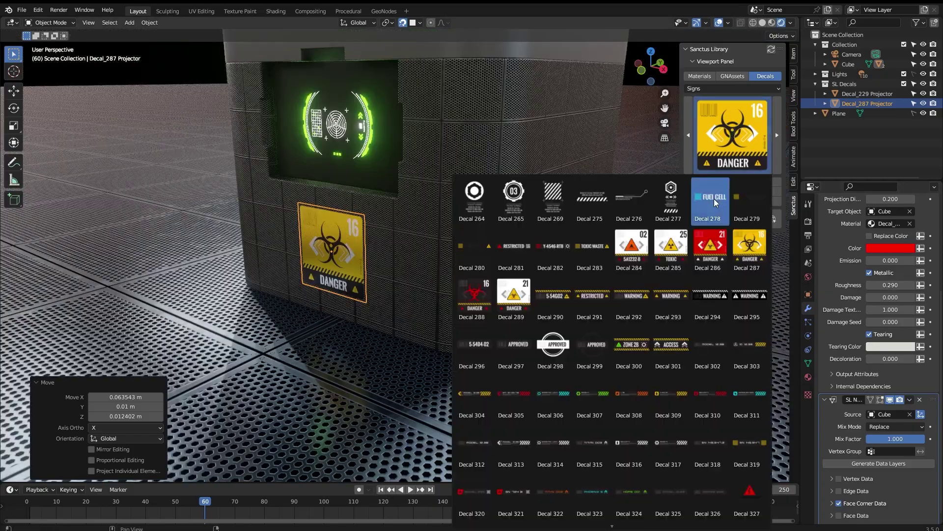
pyautogui.click(715, 199)
pyautogui.moveTo(712, 244); pyautogui.dragTo(475, 238, button='middle')
pyautogui.scroll(-1, 483, 198)
pyautogui.scroll(1, 475, 238)
pyautogui.click(728, 181)
pyautogui.click(453, 209)
pyautogui.moveTo(454, 208); pyautogui.dragTo(496, 223, button='middle')
pyautogui.scroll(5, 488, 178)
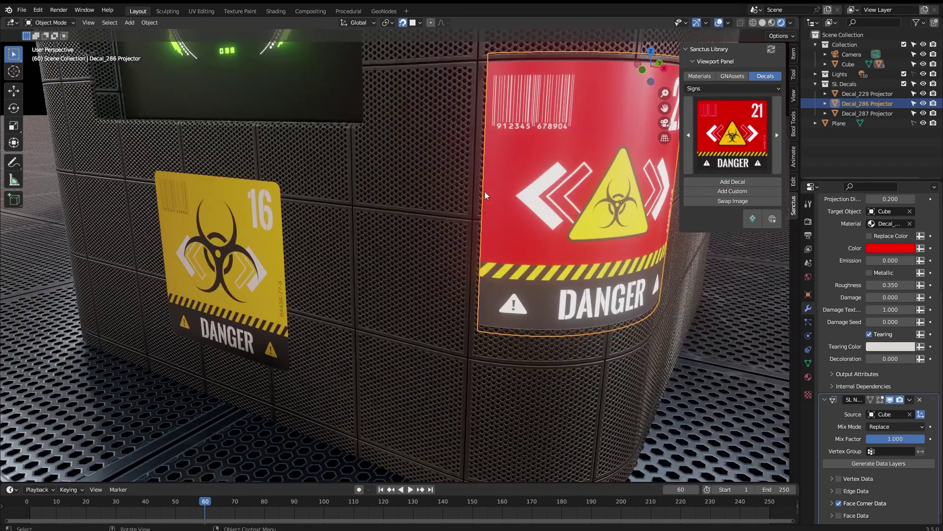
# Disable Apply on the red corner decal, extend its projection distance to 0.324 and turn Apply back on.
pyautogui.scroll(-3, 480, 190)
pyautogui.moveTo(481, 190); pyautogui.dragTo(619, 228, button='middle')
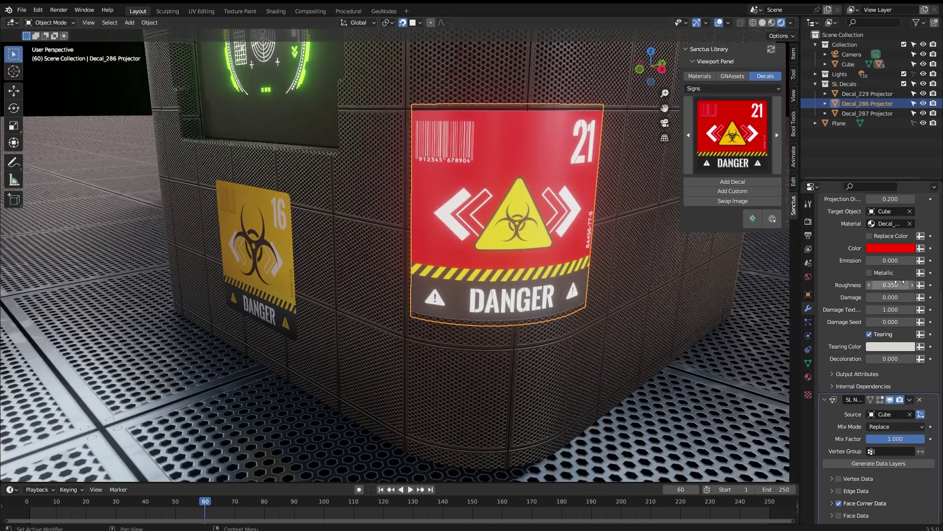
pyautogui.scroll(5, 849, 258)
pyautogui.click(869, 292)
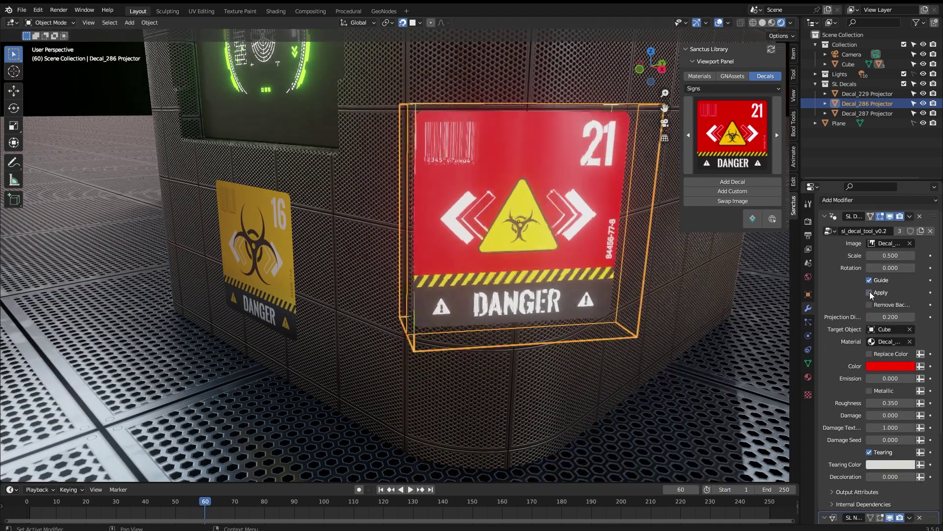
pyautogui.moveTo(573, 217); pyautogui.dragTo(532, 237, button='middle')
pyautogui.scroll(4, 592, 253)
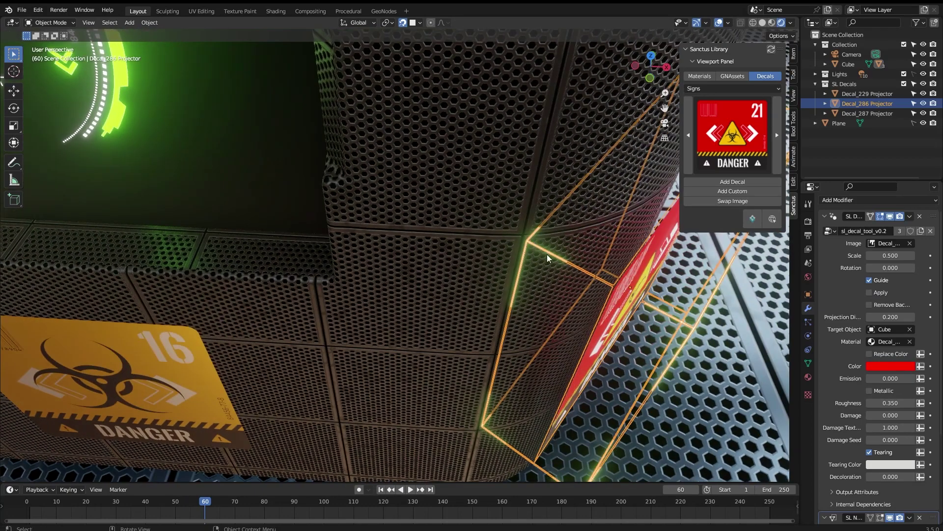
pyautogui.moveTo(888, 317); pyautogui.dragTo(917, 317)
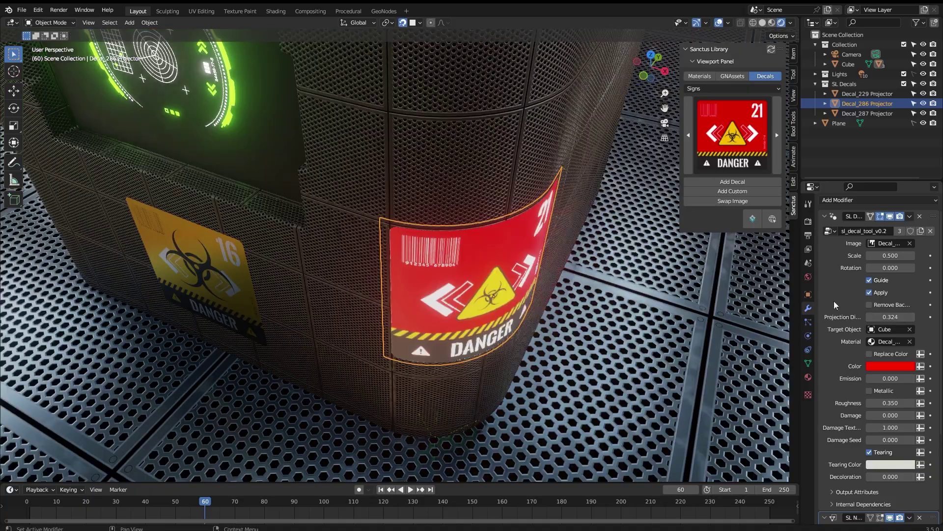
# Set the red corner decal's rotation to 0.230, scale to 0.423 and projection distance to 0.467.
pyautogui.moveTo(833, 301); pyautogui.dragTo(598, 286, button='middle')
pyautogui.moveTo(886, 268); pyautogui.dragTo(908, 268)
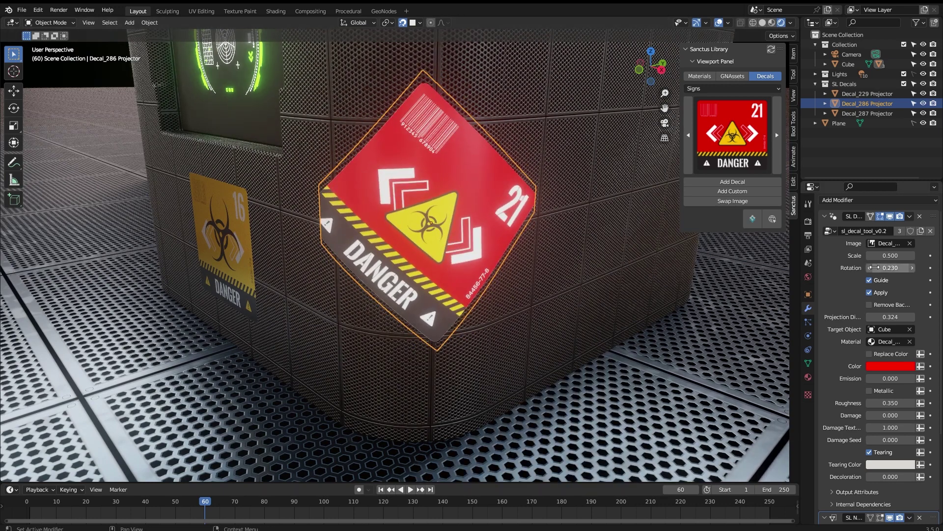
pyautogui.moveTo(891, 256); pyautogui.dragTo(871, 255)
pyautogui.moveTo(880, 317); pyautogui.dragTo(909, 316)
# Wear down the red corner decal by setting its damage to 0.425 and its damage texture value to 2.040.
pyautogui.moveTo(535, 255); pyautogui.dragTo(509, 251, button='middle')
pyautogui.scroll(-3, 857, 365)
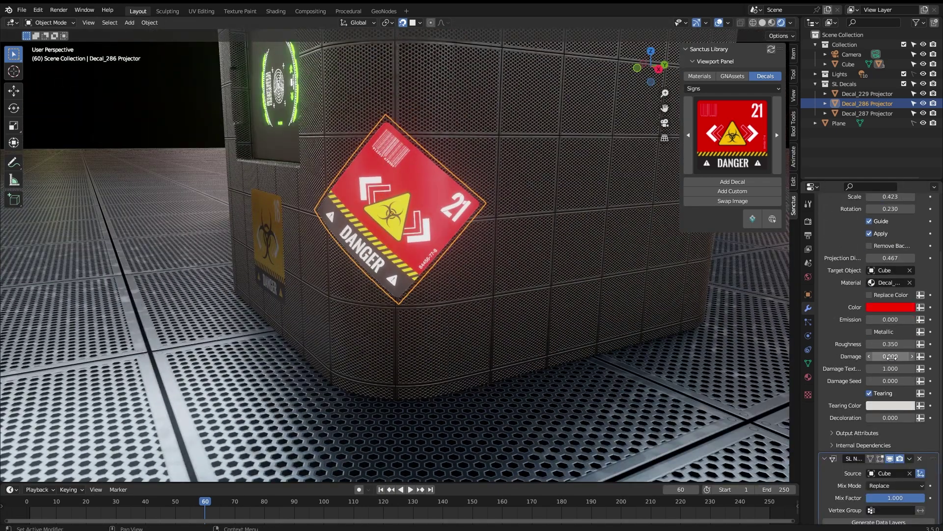
pyautogui.scroll(1, 621, 327)
pyautogui.scroll(2, 596, 306)
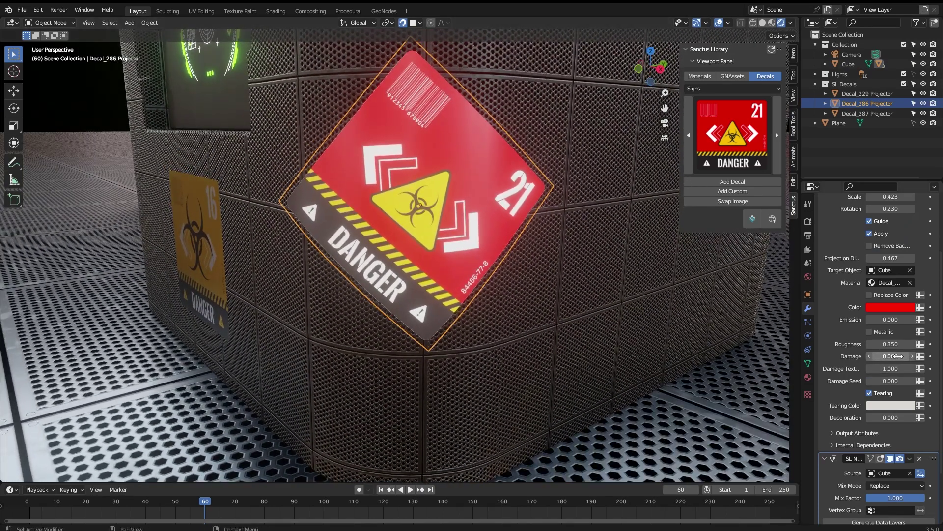
pyautogui.moveTo(891, 356); pyautogui.dragTo(914, 356)
pyautogui.moveTo(762, 355); pyautogui.dragTo(754, 352, button='middle')
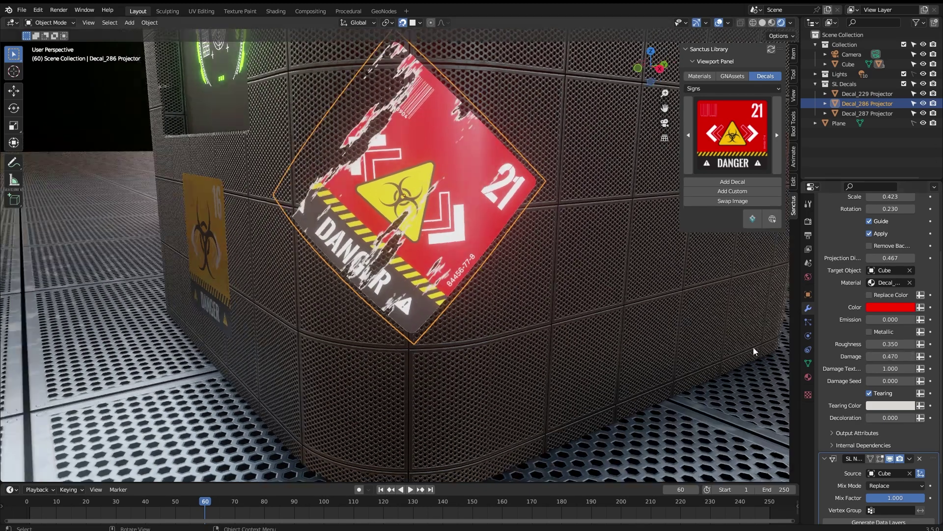
pyautogui.scroll(2, 592, 326)
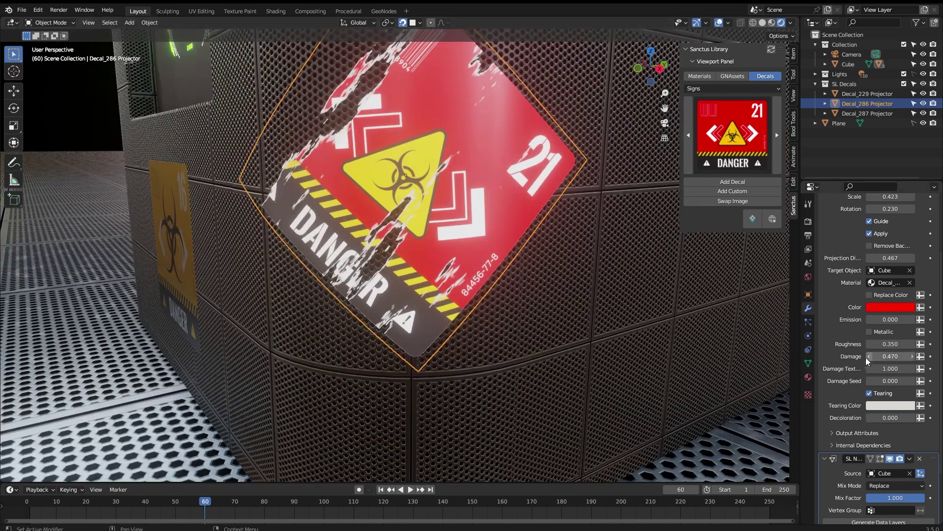
pyautogui.scroll(-1, 888, 369)
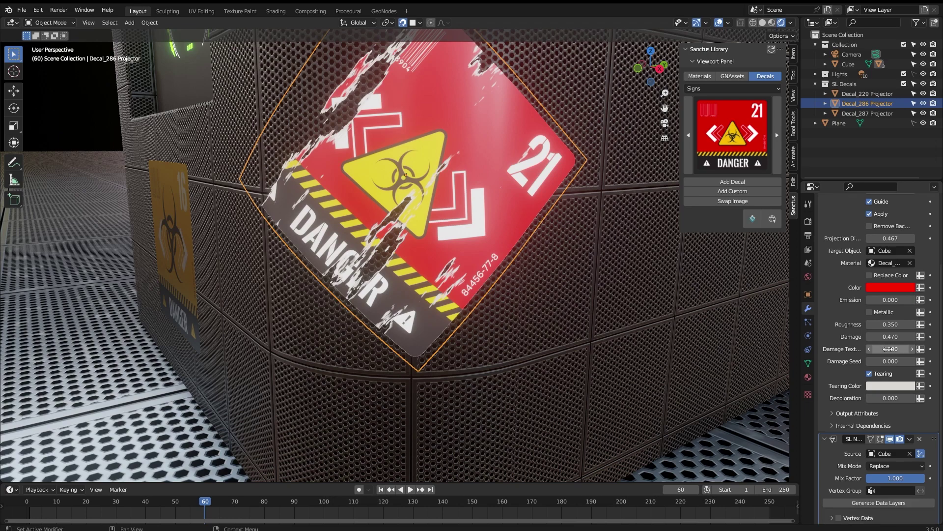
pyautogui.moveTo(891, 349)
pyautogui.mouseDown()
pyautogui.moveTo(916, 349)
pyautogui.moveTo(882, 336)
pyautogui.mouseUp()
pyautogui.scroll(-2, 584, 308)
pyautogui.moveTo(583, 309); pyautogui.dragTo(589, 311, button='middle')
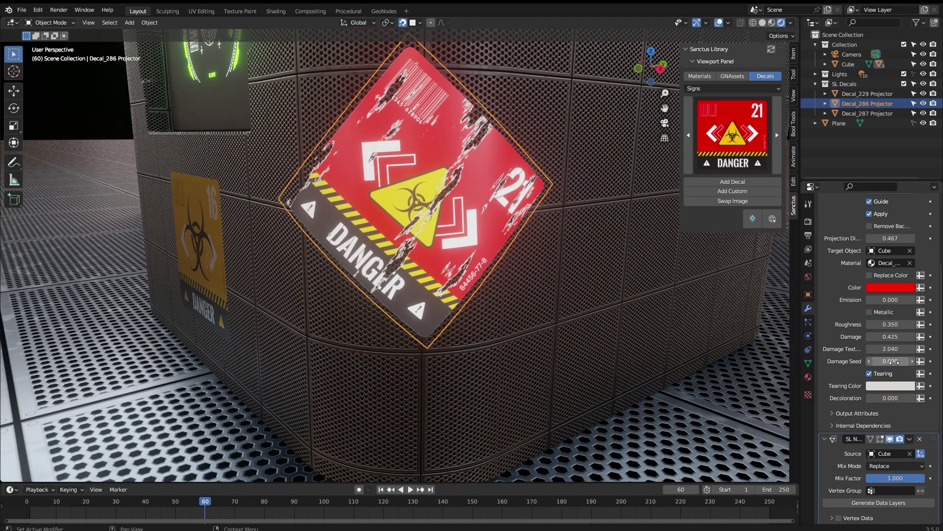
# Set the red corner decal's damage seed to 0.350 and decoloration to 0.970, and inspect the worn surface up close.
pyautogui.moveTo(890, 361); pyautogui.dragTo(912, 361)
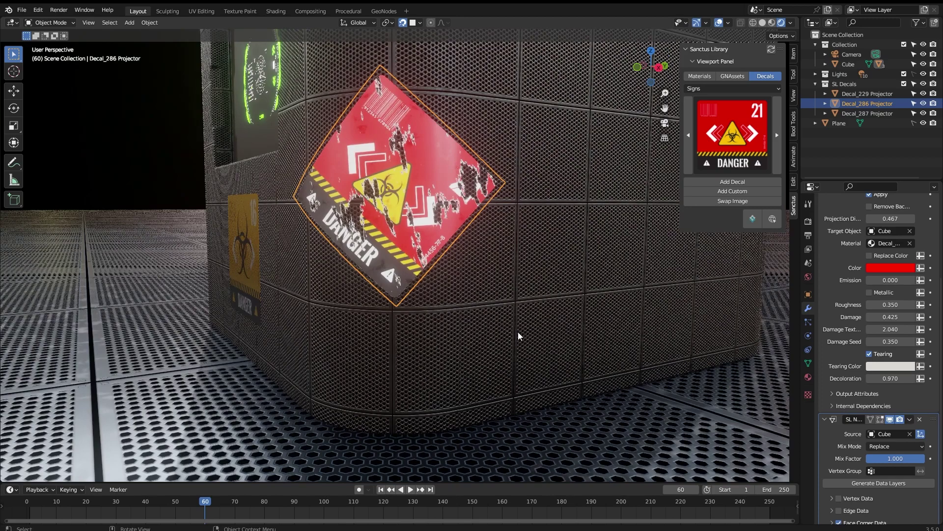
pyautogui.scroll(3, 491, 300)
pyautogui.moveTo(457, 258); pyautogui.dragTo(390, 199, button='middle')
pyautogui.scroll(2, 364, 164)
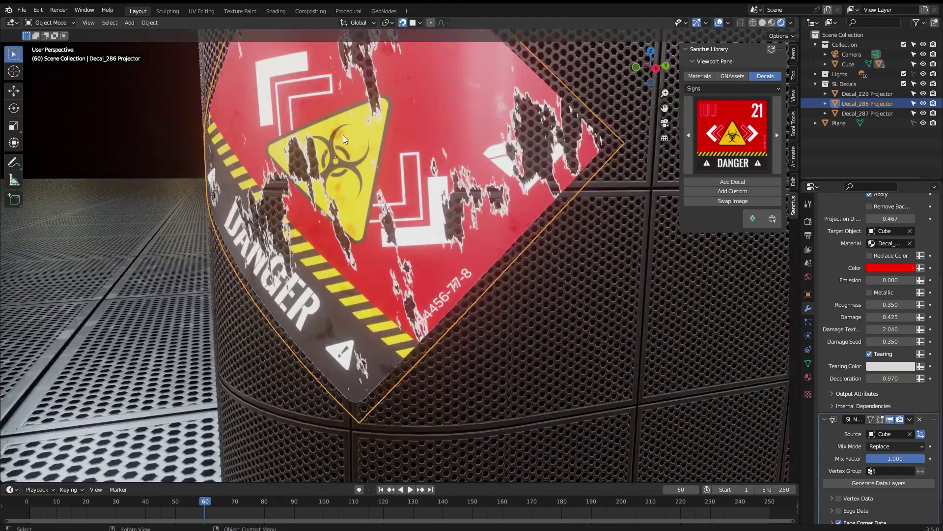
pyautogui.moveTo(483, 96); pyautogui.dragTo(486, 198, button='middle')
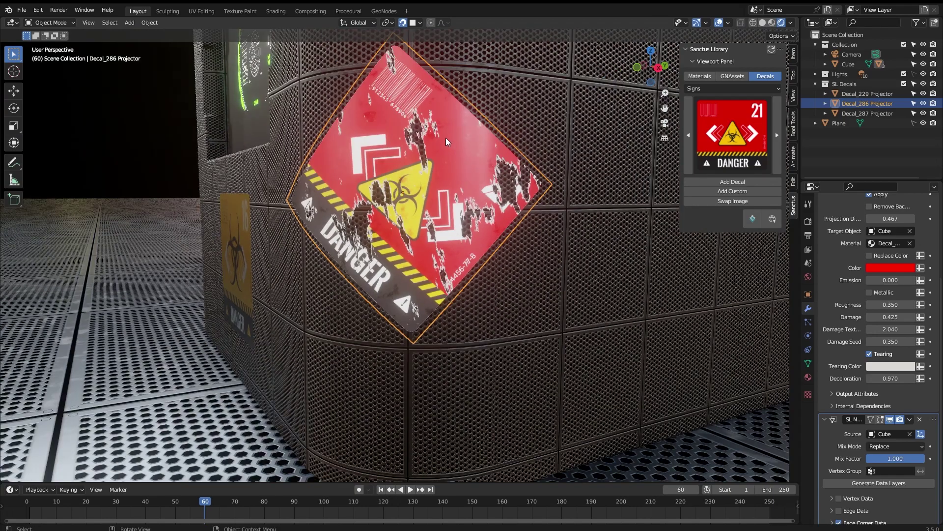
# Select the box and add the 07 decal from the Numbers category to the lid's front face above the recessed panel.
pyautogui.moveTo(446, 138); pyautogui.dragTo(455, 222, button='middle')
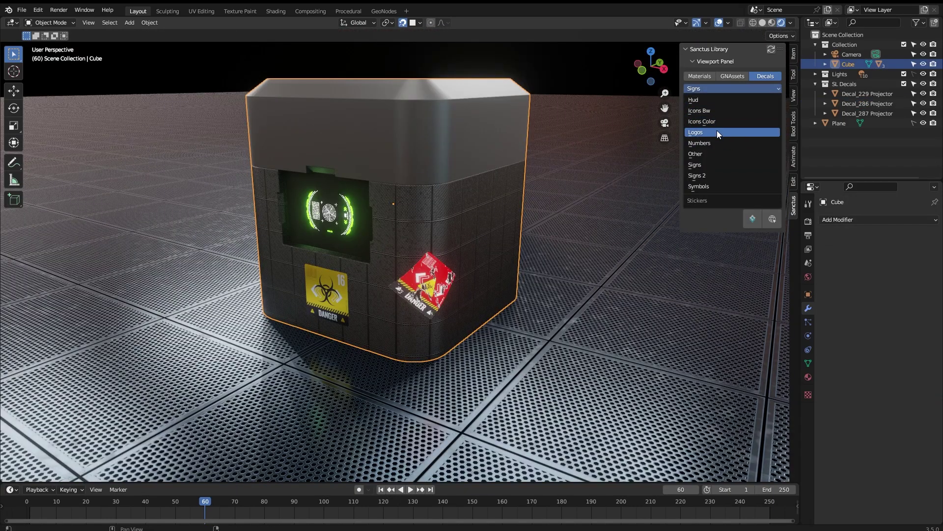
pyautogui.click(717, 143)
pyautogui.moveTo(520, 167); pyautogui.dragTo(537, 187, button='middle')
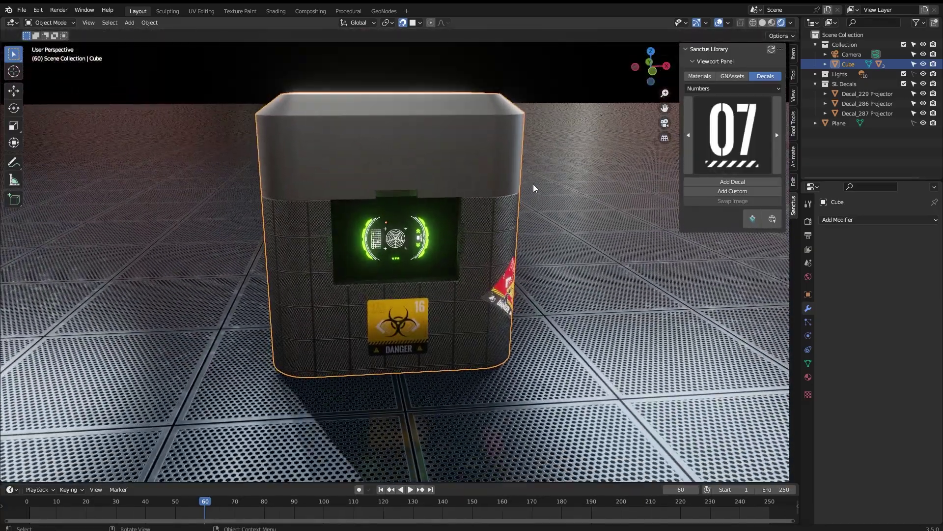
pyautogui.click(735, 182)
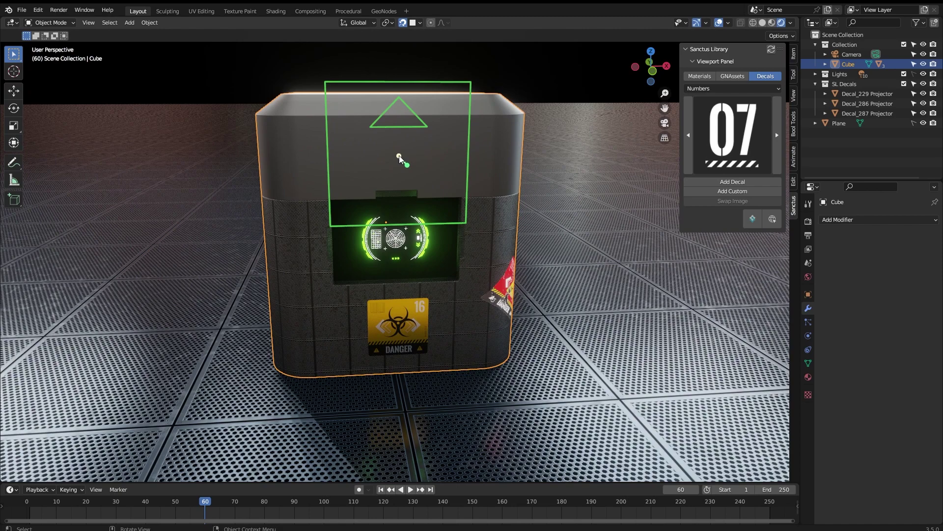
pyautogui.click(399, 155)
pyautogui.scroll(3, 428, 174)
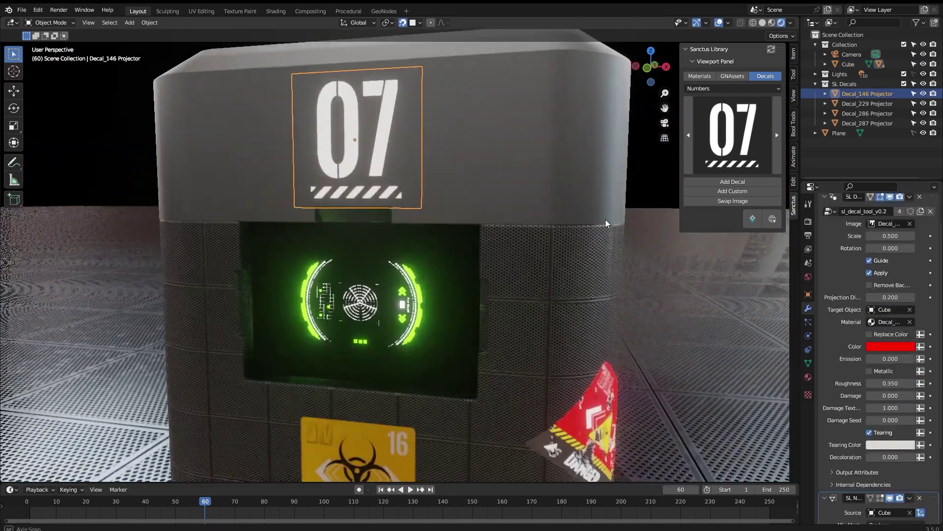
# Enable Replace Color on the 07 decal and darken its replacement color to a deep red.
pyautogui.moveTo(606, 219); pyautogui.dragTo(612, 239, button='middle')
pyautogui.scroll(3, 621, 266)
pyautogui.moveTo(544, 190); pyautogui.dragTo(549, 200, button='middle')
pyautogui.keyDown('shift'); pyautogui.moveTo(595, 164); pyautogui.dragTo(582, 197, button='middle'); pyautogui.keyUp('shift')
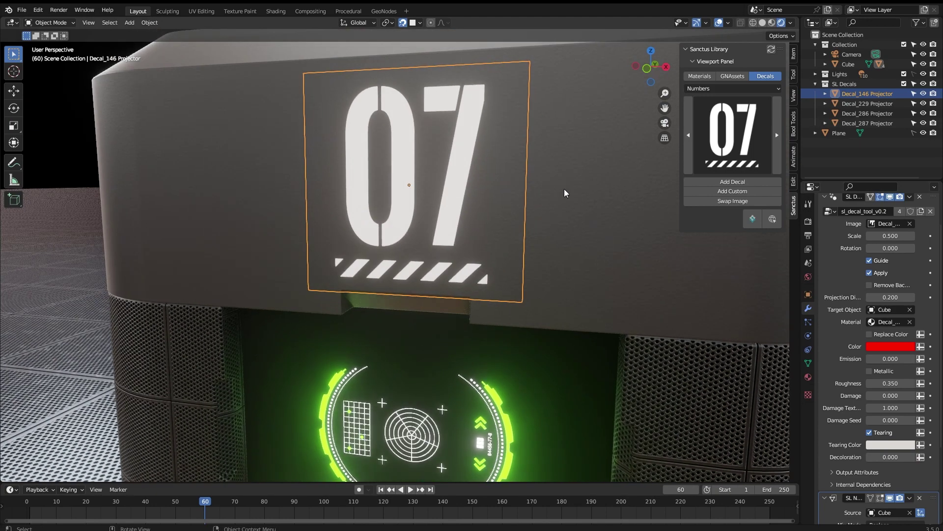
pyautogui.moveTo(459, 220); pyautogui.dragTo(586, 226, button='middle')
pyautogui.click(869, 334)
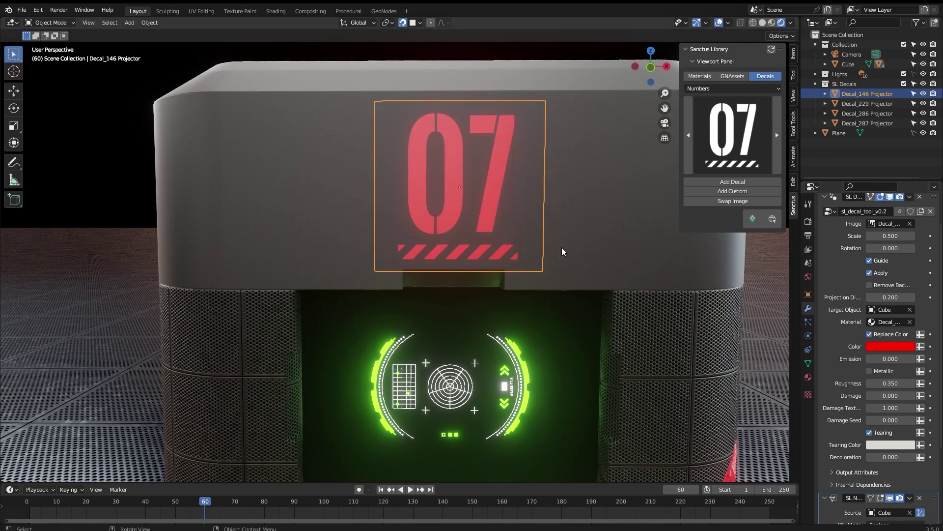
pyautogui.scroll(3, 560, 254)
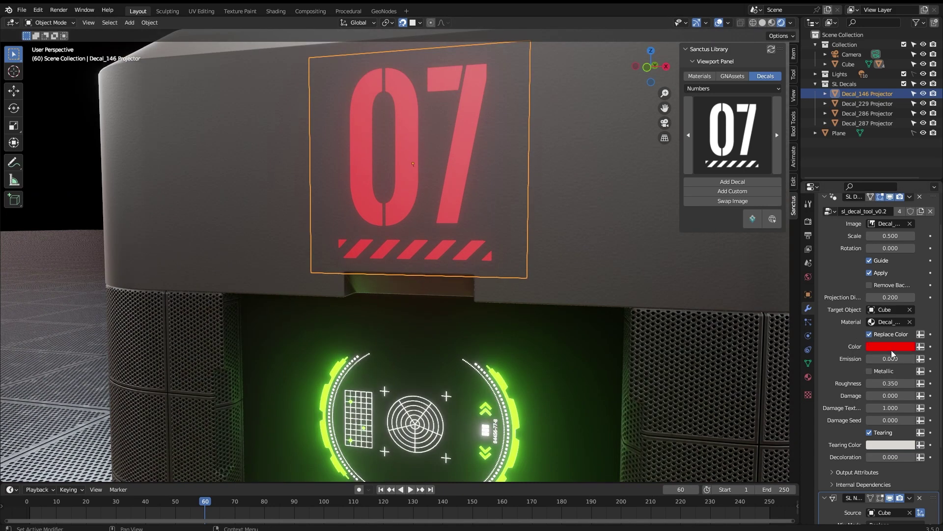
pyautogui.click(891, 347)
pyautogui.moveTo(908, 207); pyautogui.dragTo(907, 237)
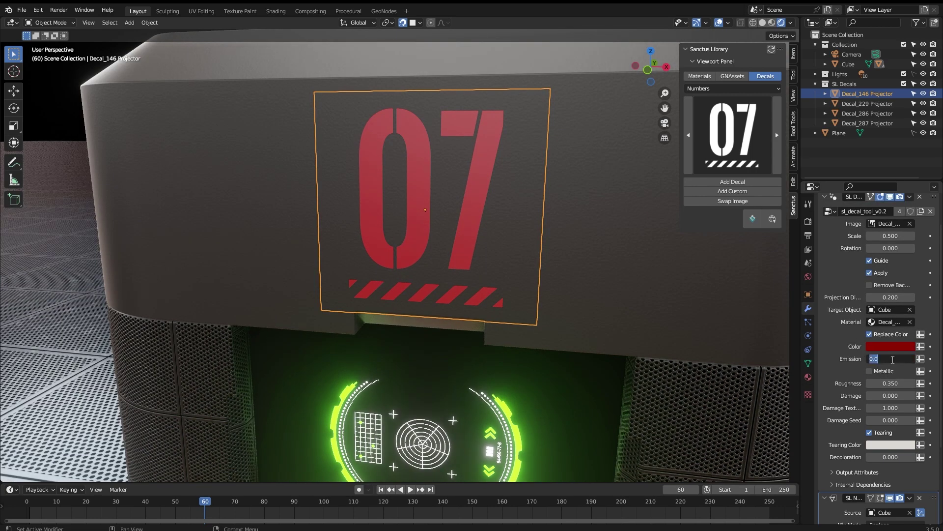
# Try an emission of 50.000 on the 07 decal and undo it.
pyautogui.write('0')
pyautogui.press('Return')
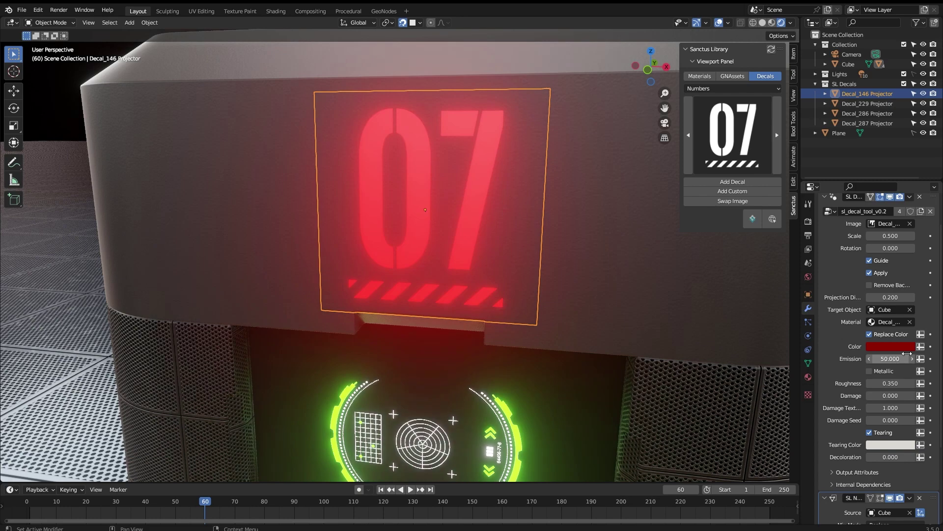
pyautogui.hotkey('ctrl', 'z')
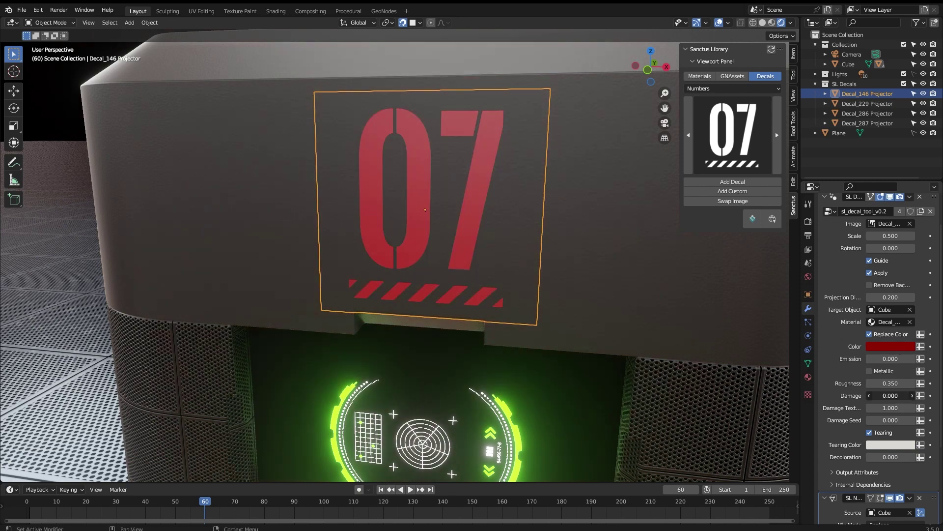
# Set the 07 decal's damage to 0.480.
pyautogui.moveTo(890, 395); pyautogui.dragTo(909, 396)
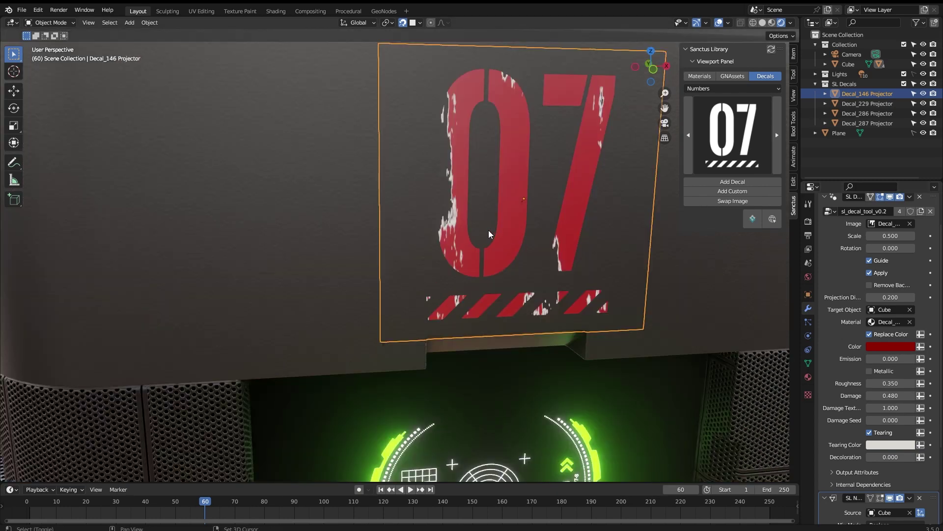
# Change the 07 decal's tearing color to a dark orange.
pyautogui.keyDown('shift'); pyautogui.moveTo(489, 234); pyautogui.dragTo(404, 164, button='middle'); pyautogui.keyUp('shift')
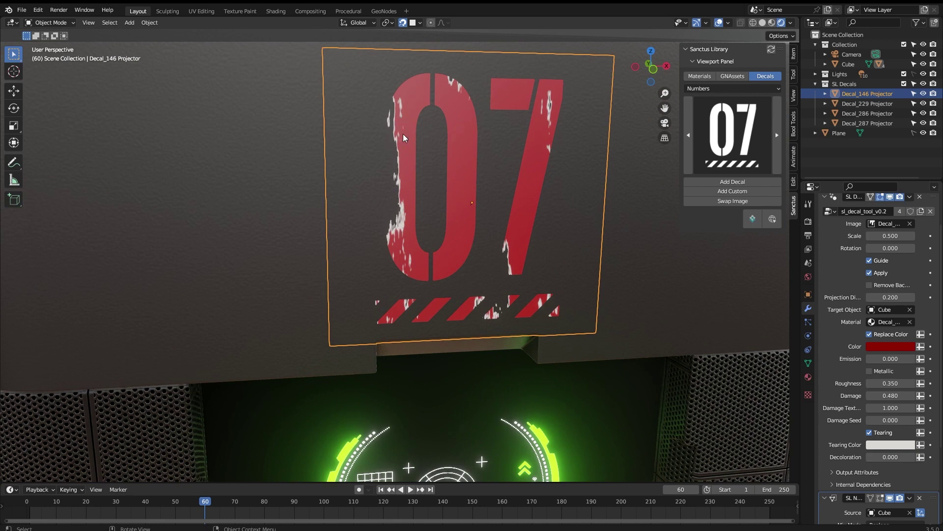
pyautogui.moveTo(507, 206); pyautogui.dragTo(500, 266, button='middle')
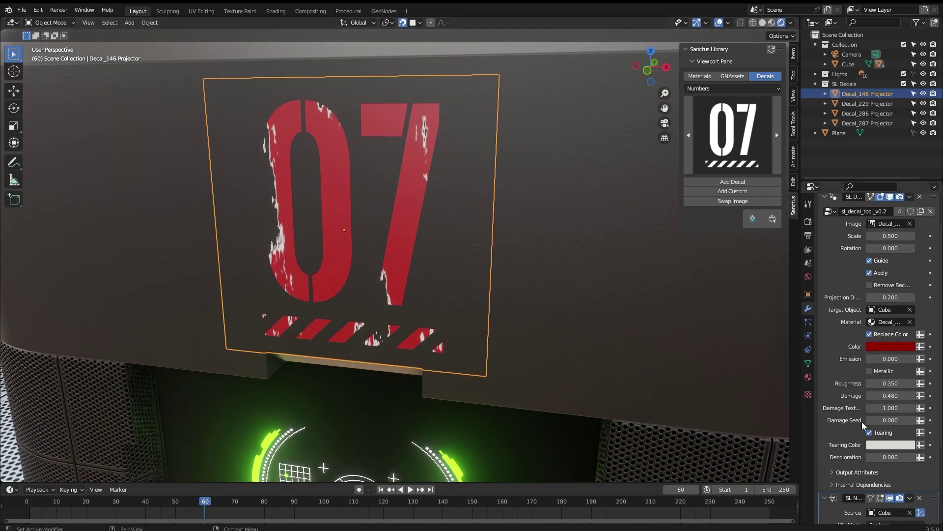
pyautogui.scroll(-3, 870, 379)
pyautogui.click(892, 389)
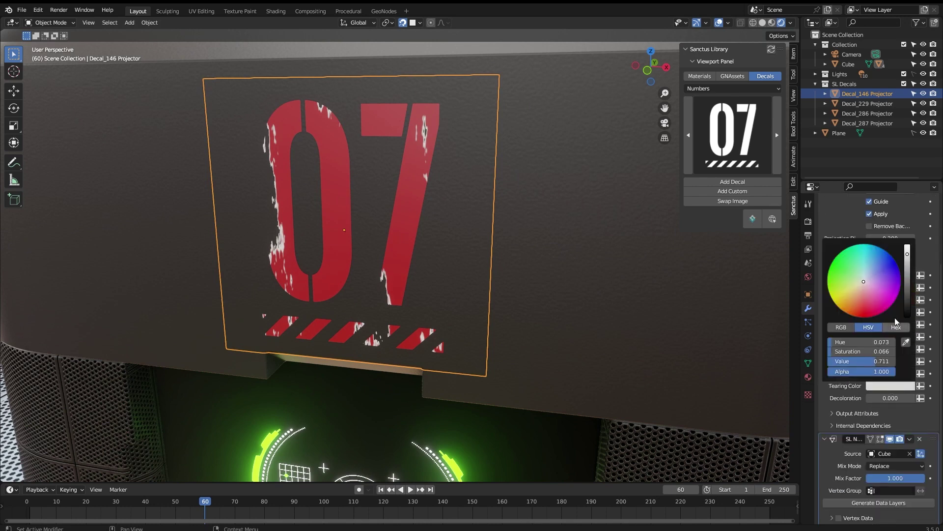
pyautogui.moveTo(908, 303); pyautogui.dragTo(851, 315)
pyautogui.click(850, 272)
pyautogui.click(908, 271)
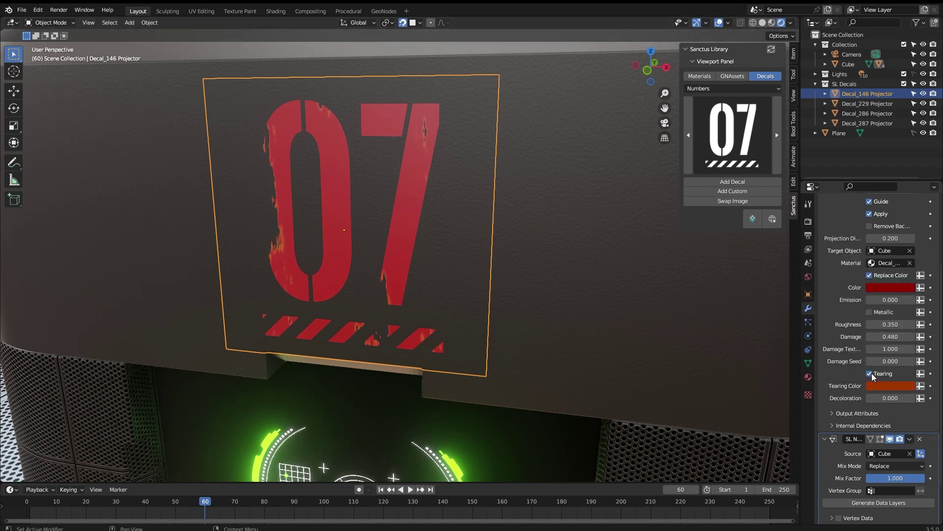
# Turn off Tearing on the 07 decal.
pyautogui.click(870, 373)
pyautogui.moveTo(514, 274)
pyautogui.mouseDown(button='middle')
pyautogui.moveTo(537, 274)
pyautogui.moveTo(524, 276)
pyautogui.mouseUp(button='middle')
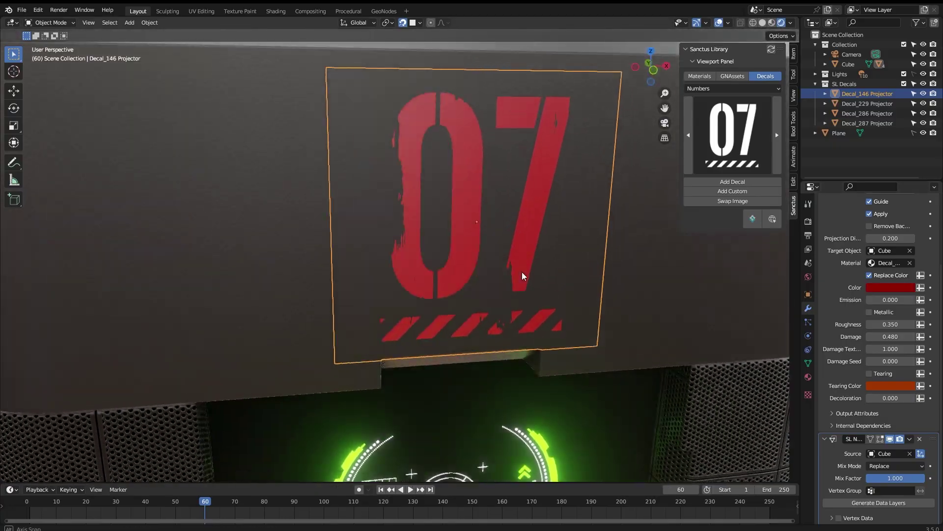
pyautogui.scroll(-6, 556, 275)
pyautogui.moveTo(590, 276); pyautogui.dragTo(542, 269, button='middle')
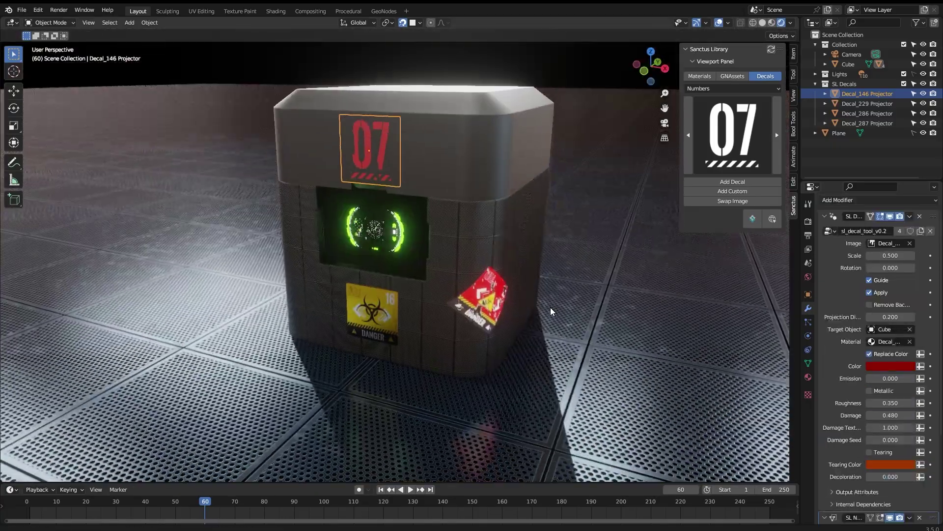
# Select the red DANGER decal on the box's rounded corner and set its scale to 0.293.
pyautogui.moveTo(552, 312); pyautogui.dragTo(571, 268, button='middle')
pyautogui.scroll(5, 545, 295)
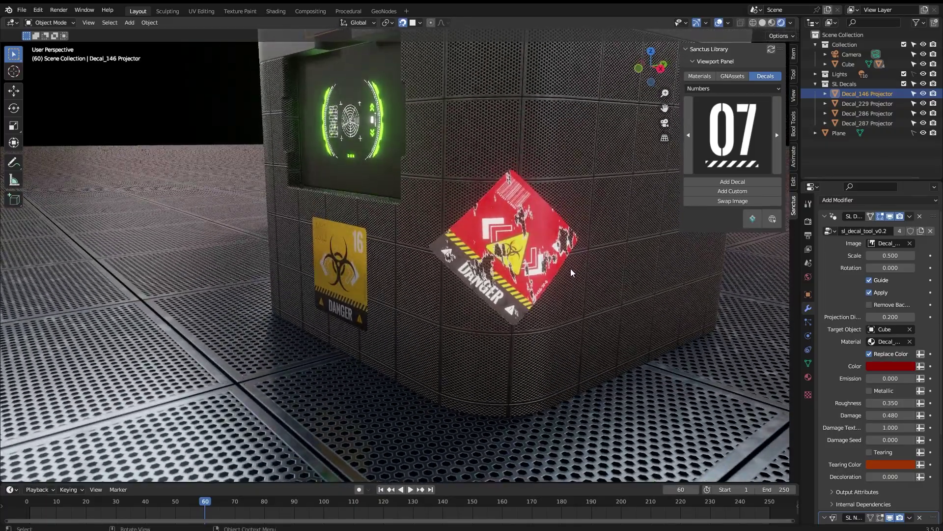
pyautogui.click(546, 265)
pyautogui.moveTo(513, 252)
pyautogui.mouseDown(button='middle')
pyautogui.moveTo(532, 264)
pyautogui.moveTo(504, 226)
pyautogui.moveTo(551, 255)
pyautogui.moveTo(521, 248)
pyautogui.moveTo(555, 261)
pyautogui.moveTo(516, 246)
pyautogui.moveTo(512, 262)
pyautogui.mouseUp(button='middle')
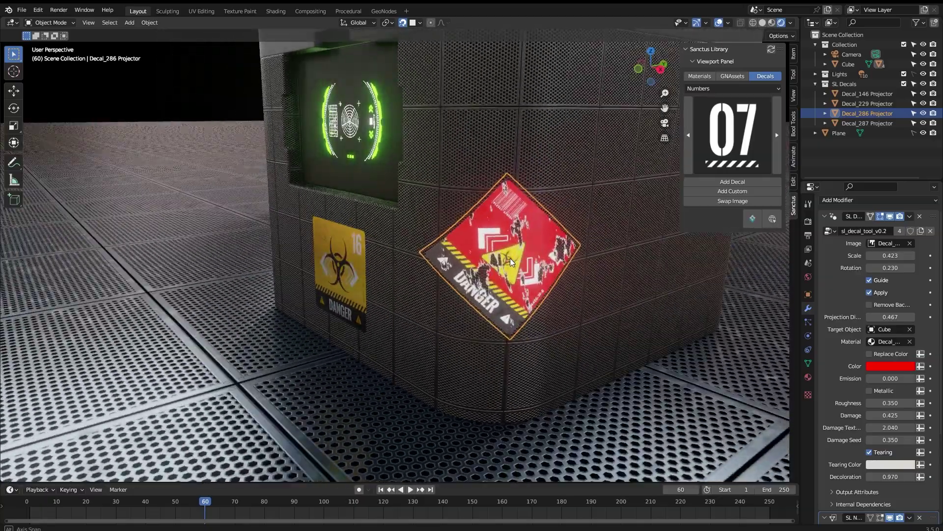
pyautogui.moveTo(890, 256); pyautogui.dragTo(867, 256)
pyautogui.moveTo(639, 268)
pyautogui.mouseDown(button='middle')
pyautogui.moveTo(628, 270)
pyautogui.moveTo(639, 256)
pyautogui.mouseUp(button='middle')
# Swap the corner decal's image for the yellow ZONE 03 sign from the Signs 2 category.
pyautogui.click(732, 88)
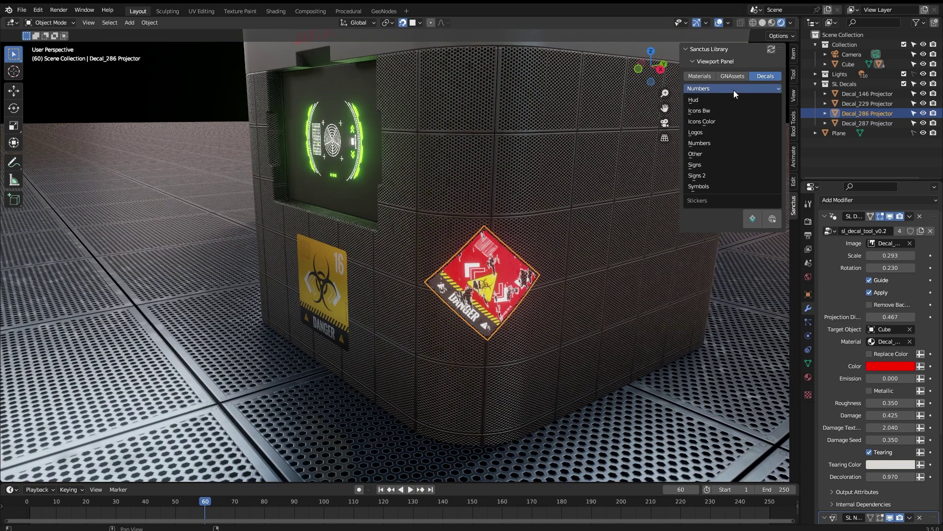
pyautogui.click(716, 142)
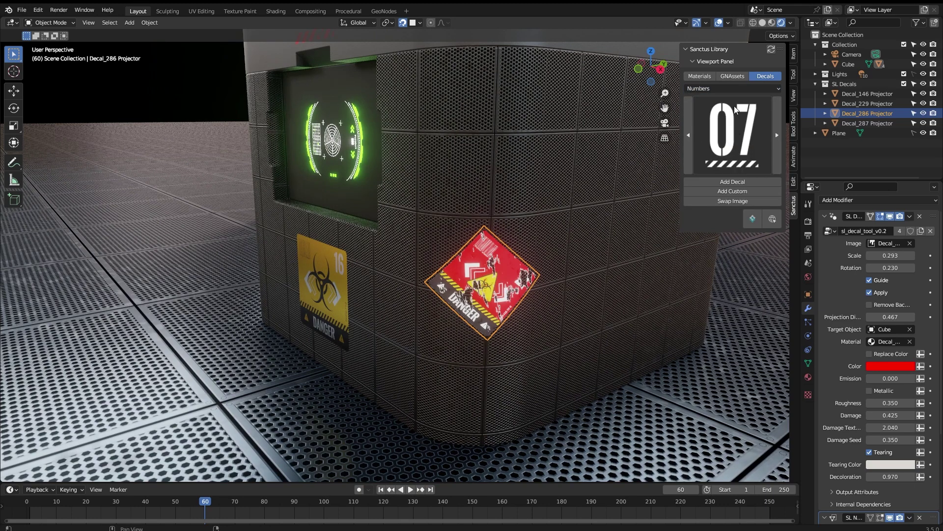
pyautogui.click(731, 89)
pyautogui.click(718, 172)
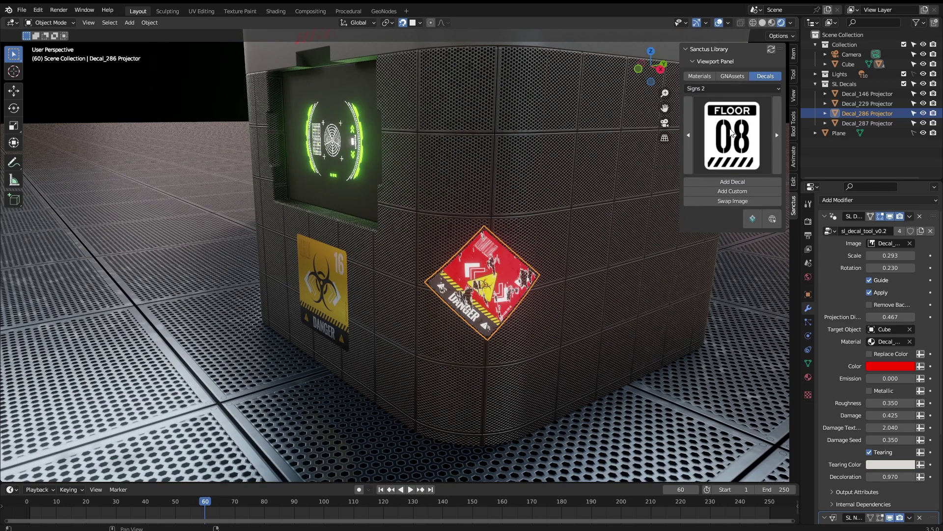
pyautogui.click(729, 133)
pyautogui.click(702, 198)
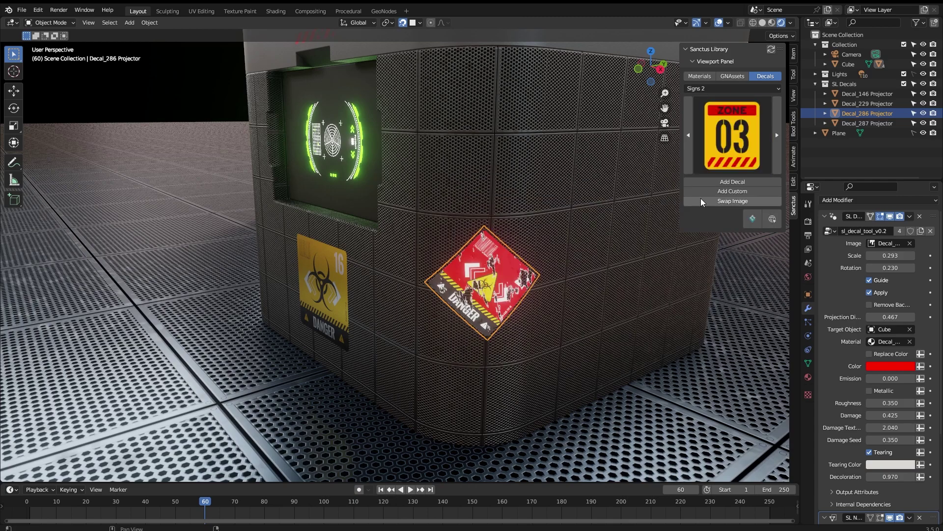
pyautogui.click(735, 201)
# Swap the corner decal's image for Decal 238, the green-striped 1-A FLOOR sign.
pyautogui.moveTo(631, 306)
pyautogui.mouseDown(button='middle')
pyautogui.moveTo(638, 289)
pyautogui.moveTo(625, 288)
pyautogui.moveTo(637, 292)
pyautogui.mouseUp(button='middle')
pyautogui.click(638, 289)
pyautogui.click(511, 252)
pyautogui.click(712, 148)
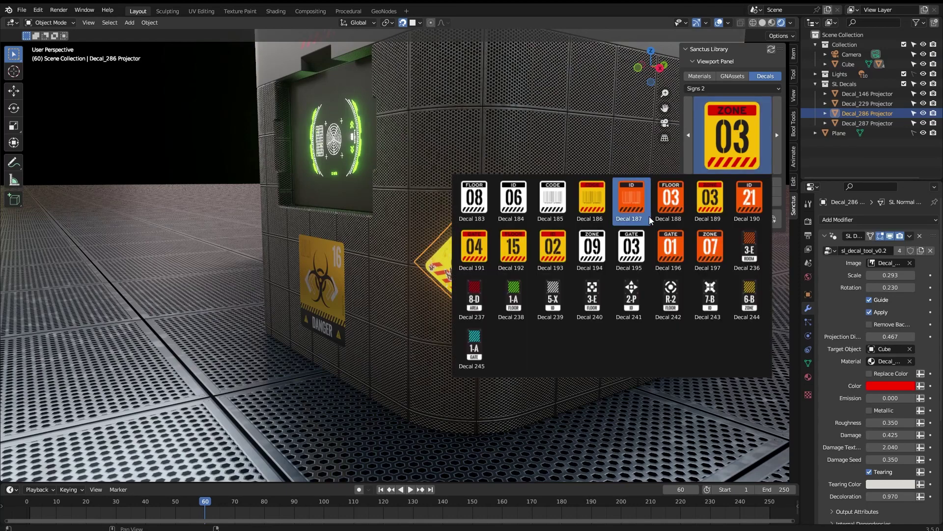
pyautogui.click(512, 299)
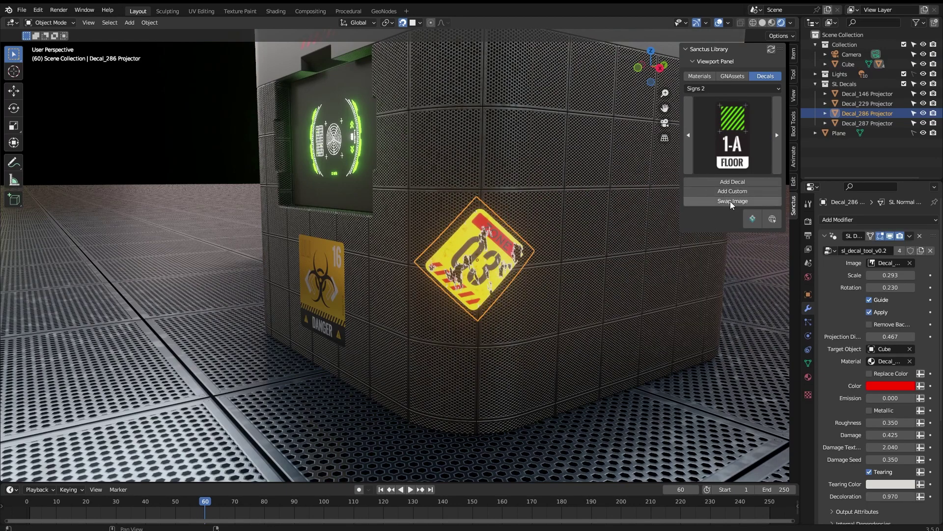
pyautogui.click(730, 202)
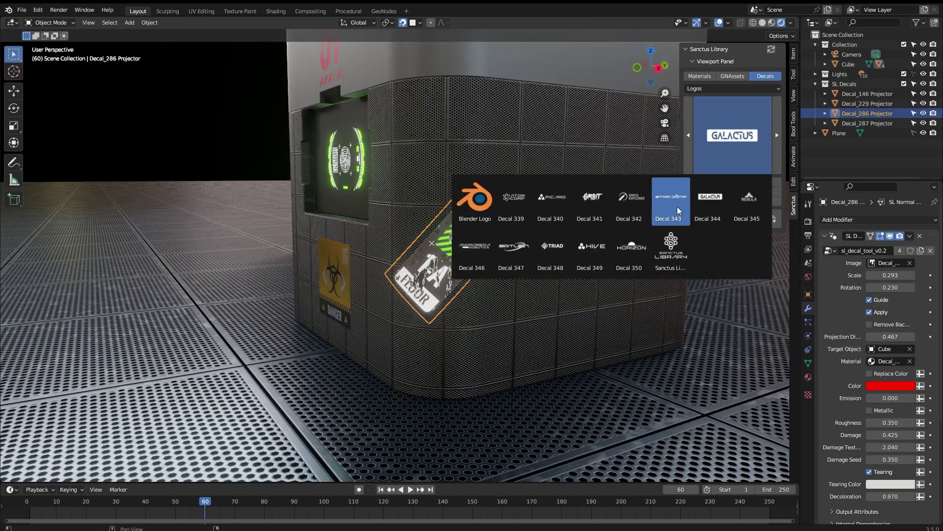
# Swap the corner decal's image for the Blender Logo from the Logos category.
pyautogui.click(482, 211)
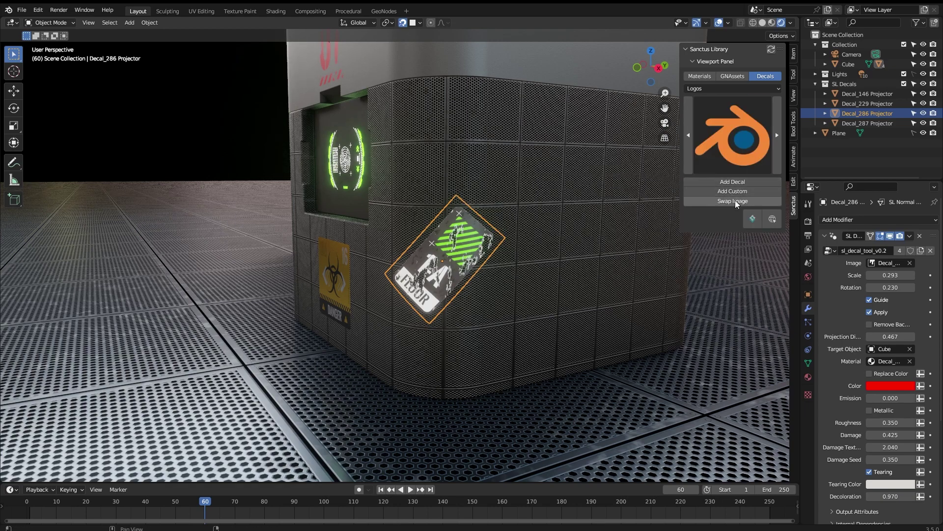
pyautogui.click(735, 200)
pyautogui.moveTo(698, 228); pyautogui.dragTo(589, 237, button='middle')
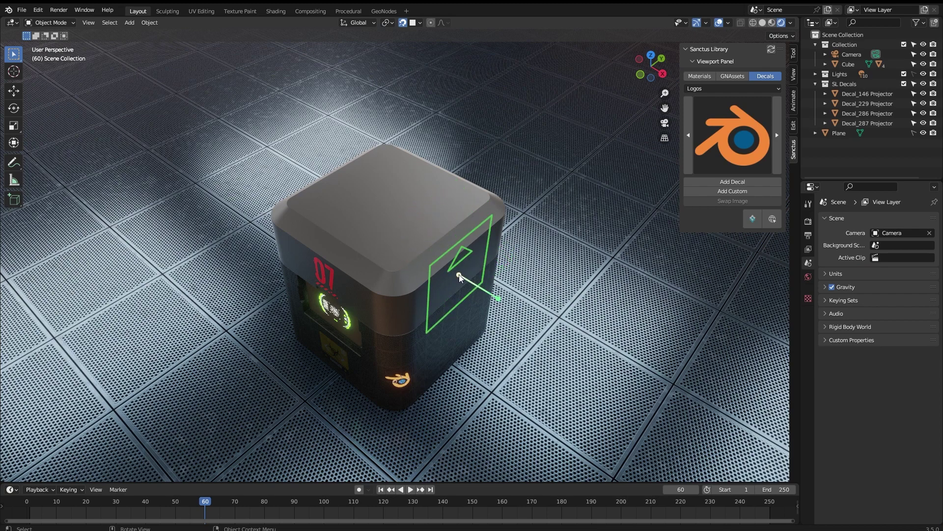
# Place the custom decals.png decal on the lid's side face, above the mesh panels.
pyautogui.click(459, 274)
pyautogui.moveTo(491, 291); pyautogui.dragTo(459, 259, button='middle')
pyautogui.scroll(8, 491, 236)
pyautogui.scroll(-4, 491, 234)
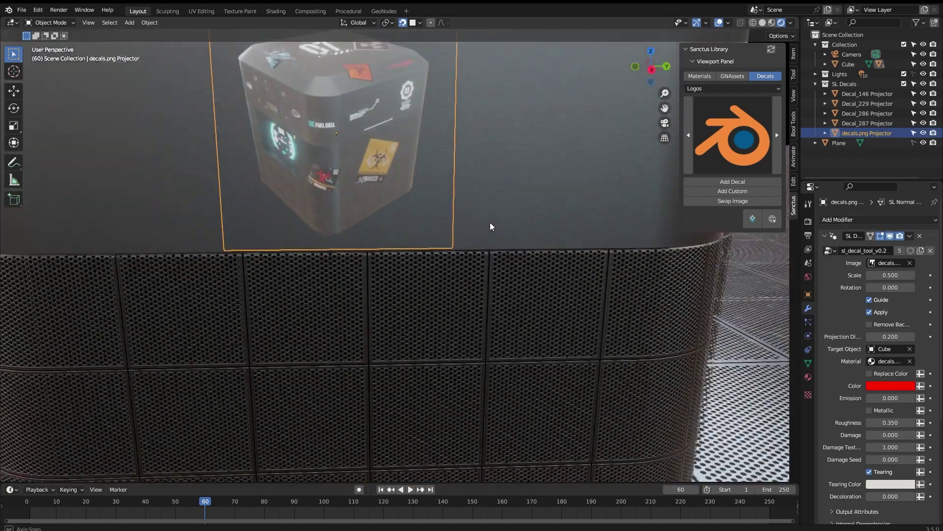
pyautogui.click(490, 212)
pyautogui.scroll(-2, 481, 206)
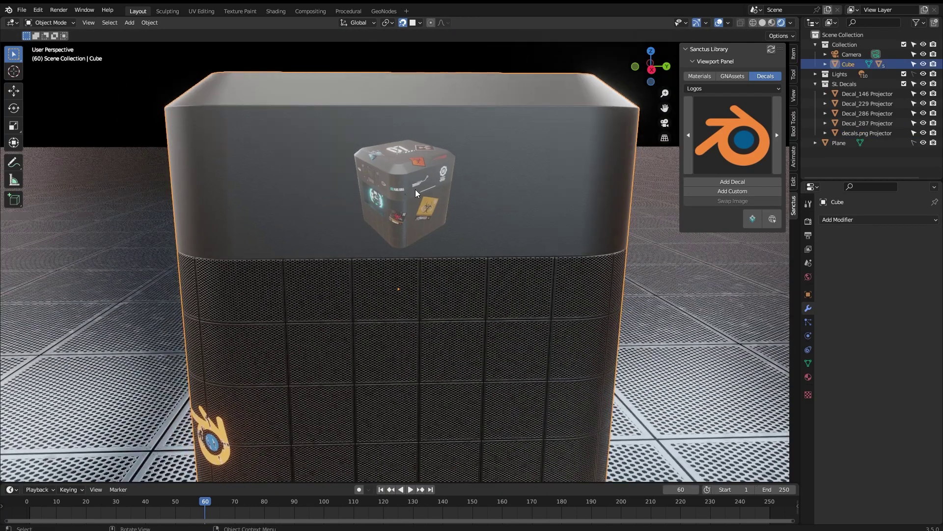
pyautogui.click(446, 212)
pyautogui.scroll(4, 446, 212)
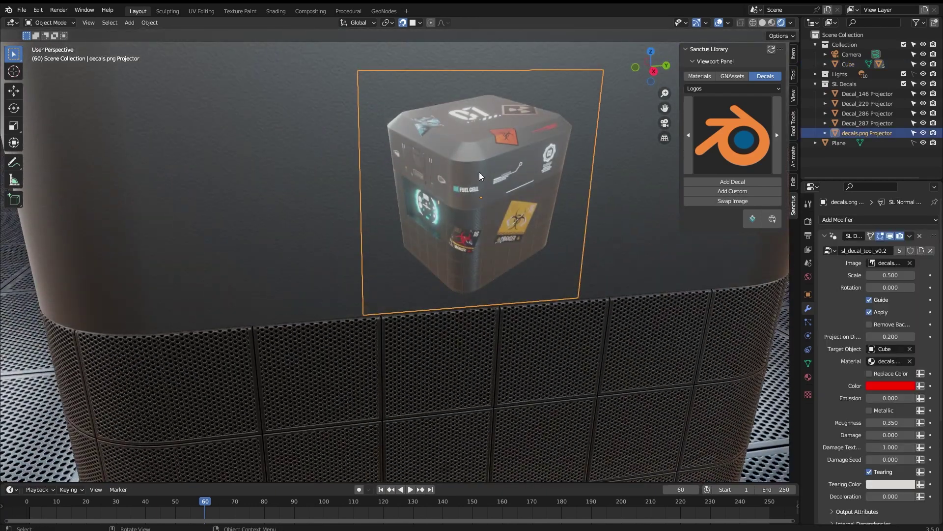
pyautogui.scroll(-3, 475, 157)
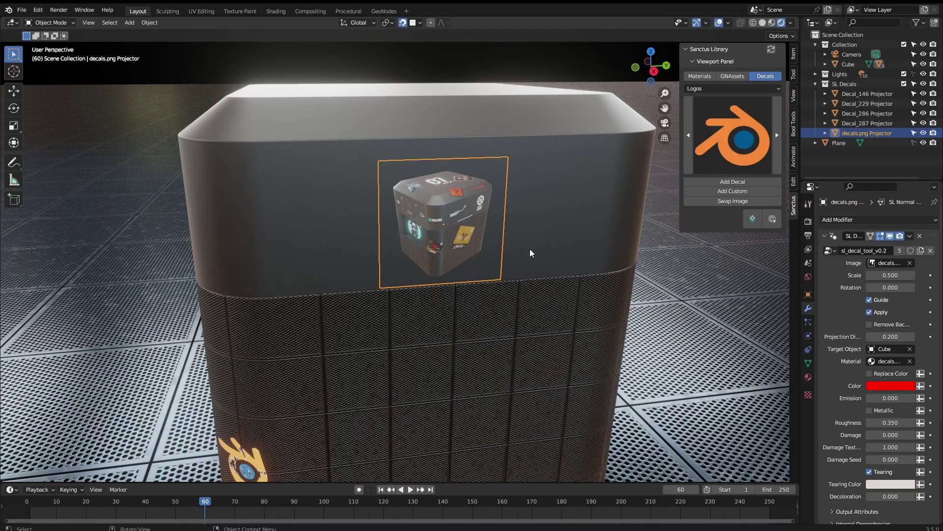
pyautogui.scroll(1, 529, 249)
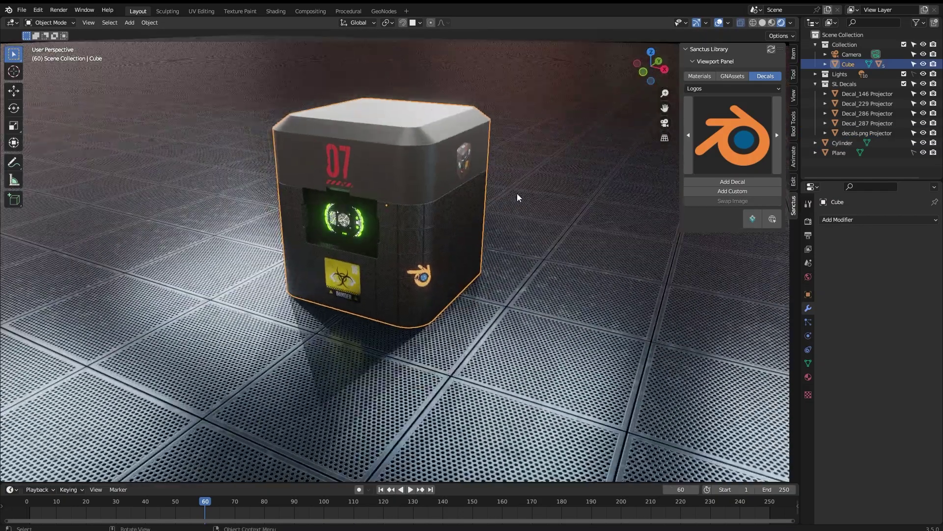
pyautogui.scroll(3, 508, 121)
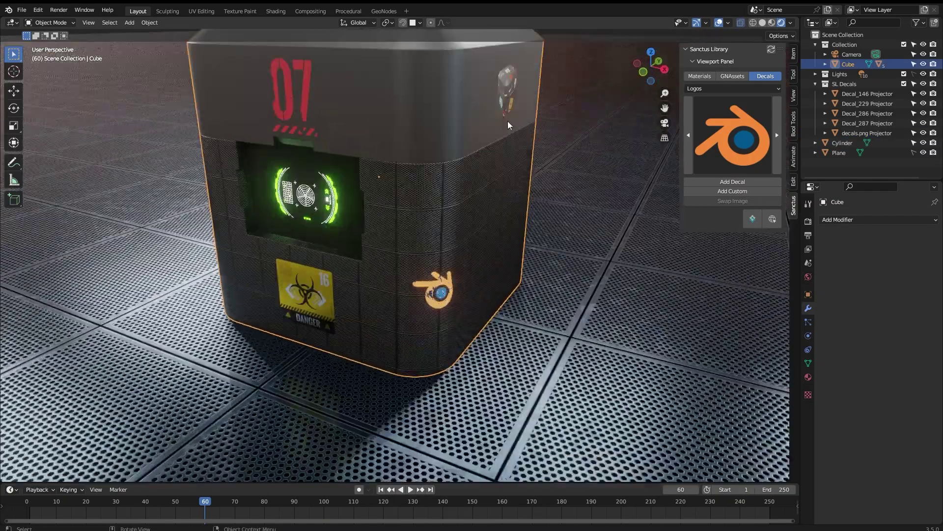
pyautogui.scroll(-2, 515, 147)
pyautogui.moveTo(429, 158); pyautogui.dragTo(445, 164, button='middle')
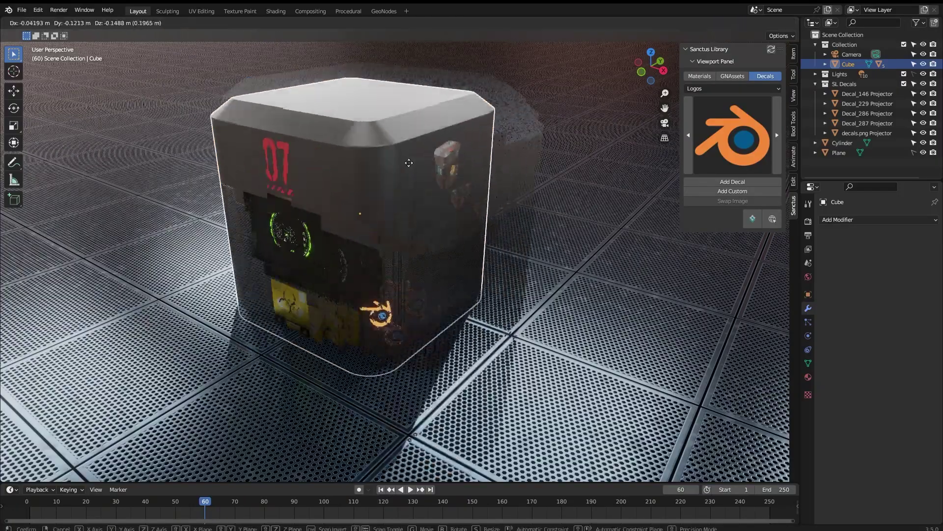
pyautogui.keyDown('alt'); pyautogui.moveTo(442, 162); pyautogui.dragTo(469, 160, button='middle'); pyautogui.keyUp('alt')
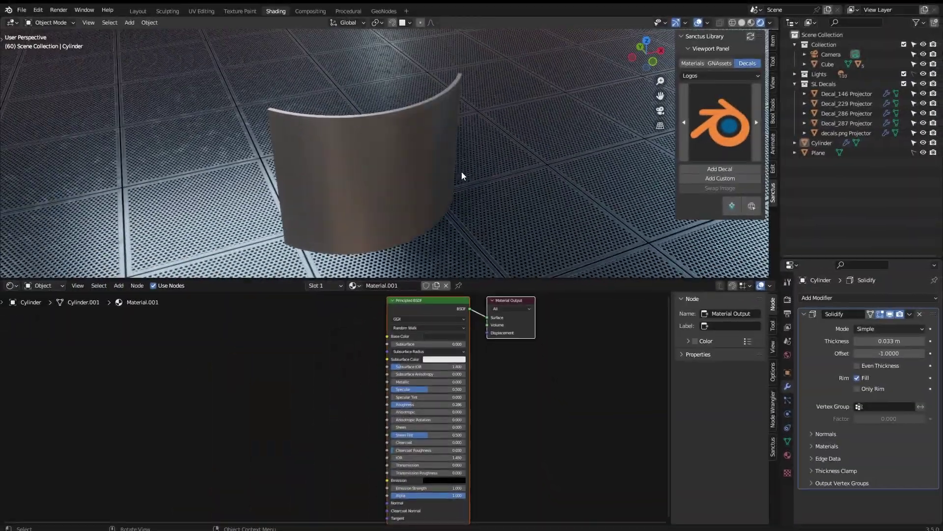
# Apply the scale of the curved cylinder panel.
pyautogui.moveTo(461, 172)
pyautogui.mouseDown(button='middle')
pyautogui.moveTo(440, 164)
pyautogui.moveTo(550, 154)
pyautogui.moveTo(358, 153)
pyautogui.moveTo(448, 162)
pyautogui.mouseUp(button='middle')
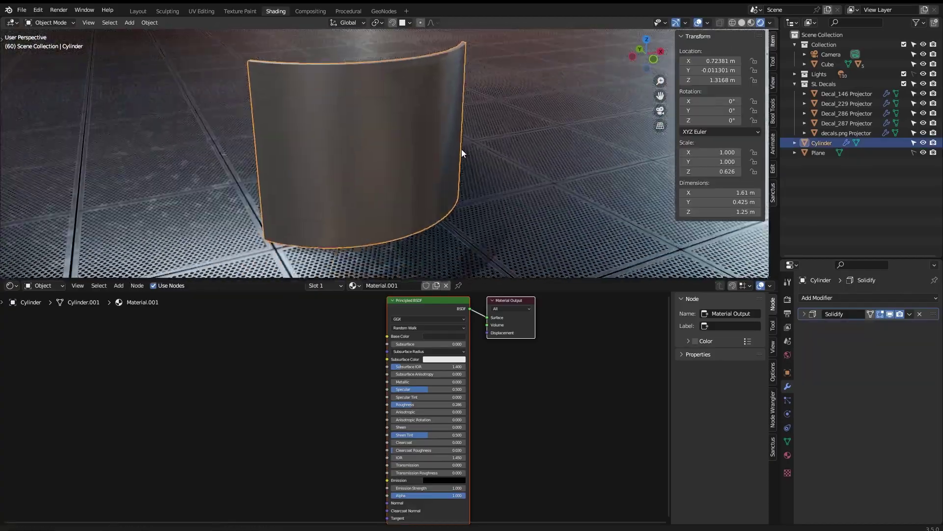
pyautogui.moveTo(462, 152); pyautogui.dragTo(407, 139, button='middle')
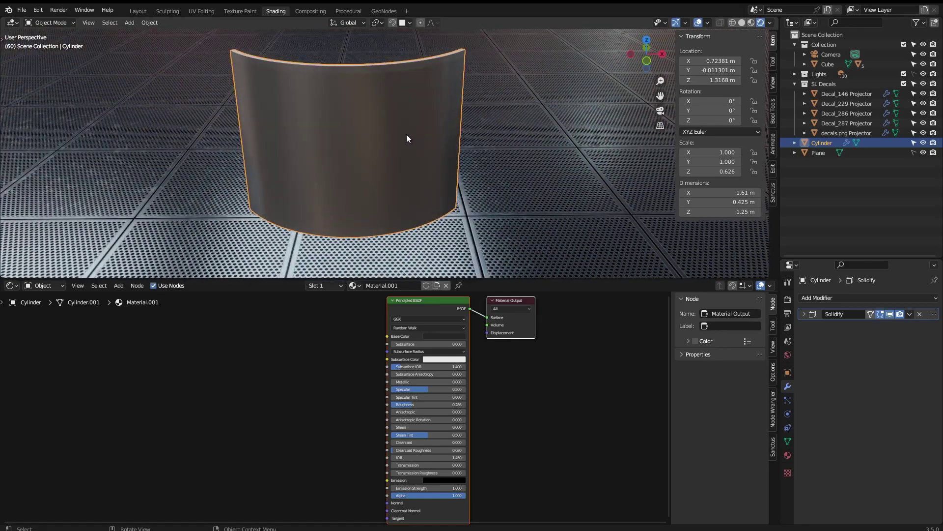
pyautogui.hotkey('ctrl', 'a')
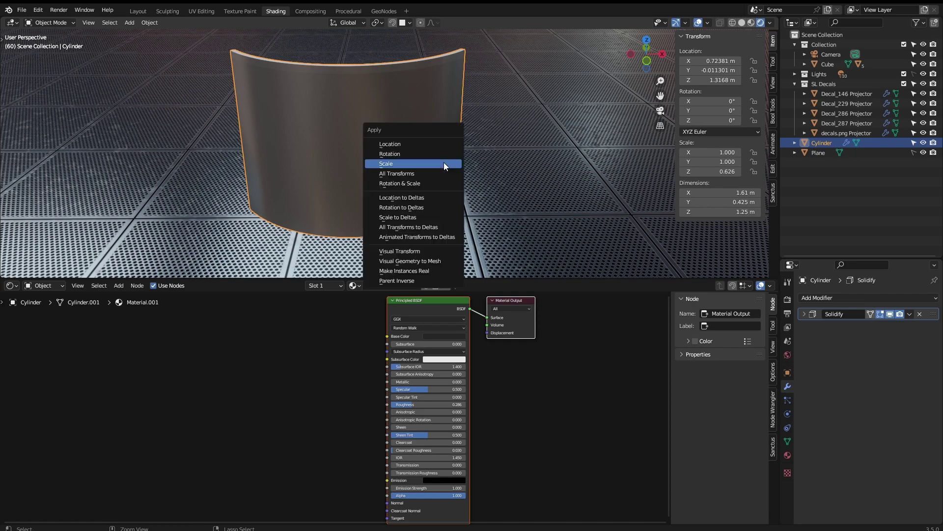
pyautogui.click(402, 163)
pyautogui.moveTo(435, 169); pyautogui.dragTo(467, 160, button='middle')
pyautogui.scroll(5, 384, 140)
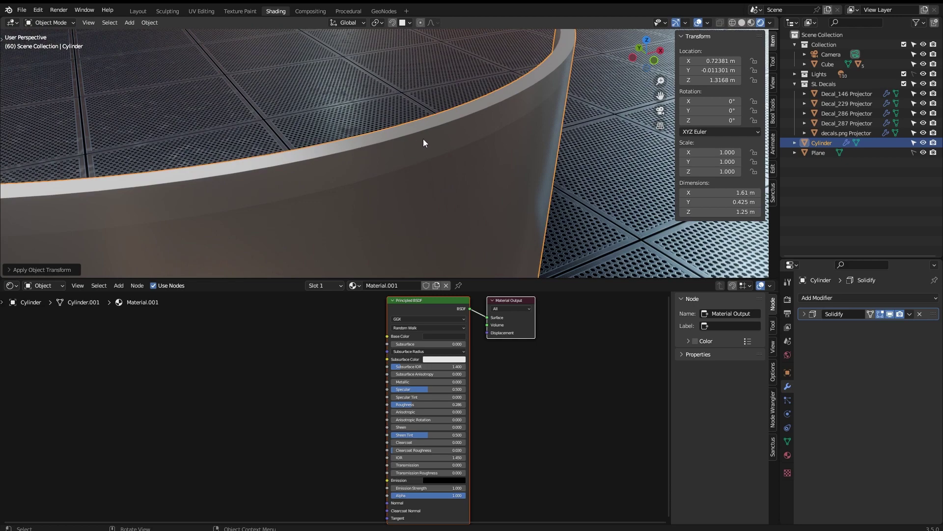
# Add the red biohazard DANGER 16 decal from the Signs category to the curved panel near its upper edge.
pyautogui.scroll(-6, 424, 140)
pyautogui.moveTo(416, 170); pyautogui.dragTo(400, 169, button='middle')
pyautogui.scroll(-1, 400, 169)
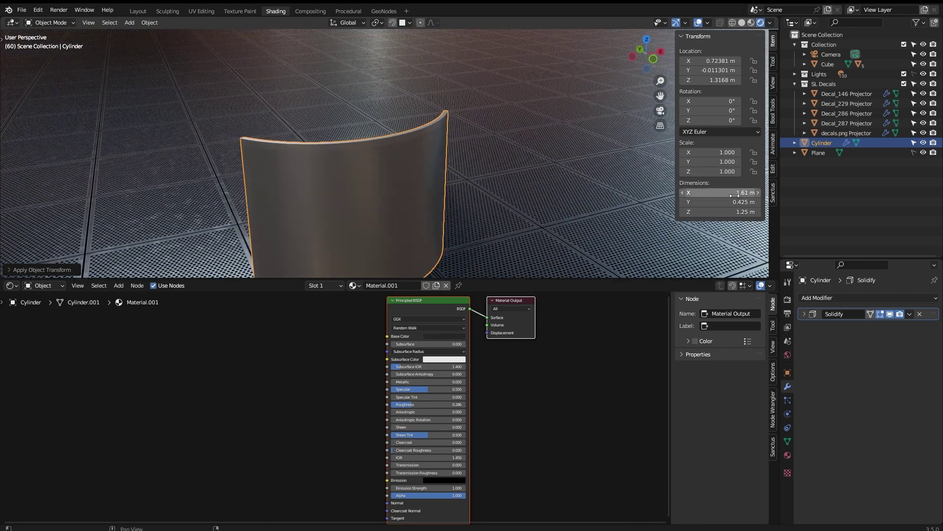
pyautogui.click(773, 194)
pyautogui.click(719, 168)
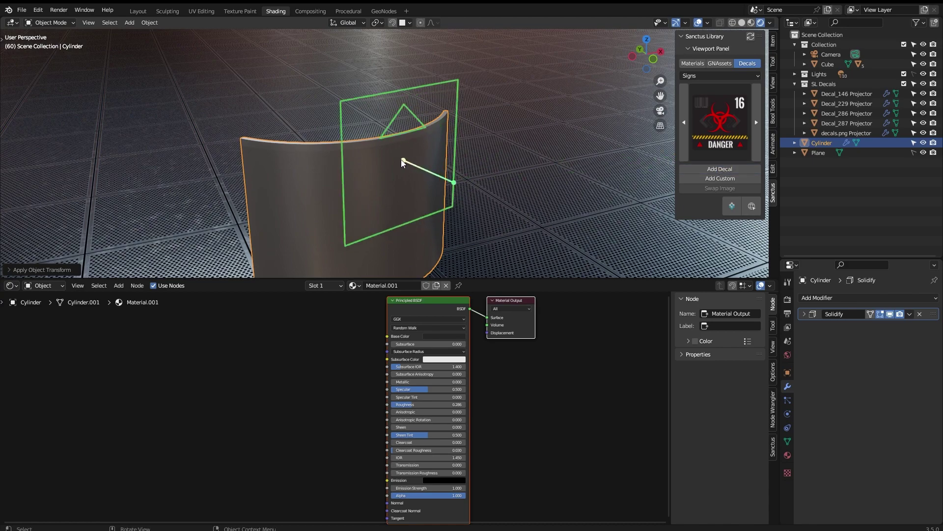
pyautogui.click(377, 156)
pyautogui.scroll(4, 383, 158)
pyautogui.moveTo(388, 161)
pyautogui.mouseDown(button='middle')
pyautogui.moveTo(334, 137)
pyautogui.moveTo(380, 146)
pyautogui.mouseUp(button='middle')
pyautogui.scroll(2, 384, 140)
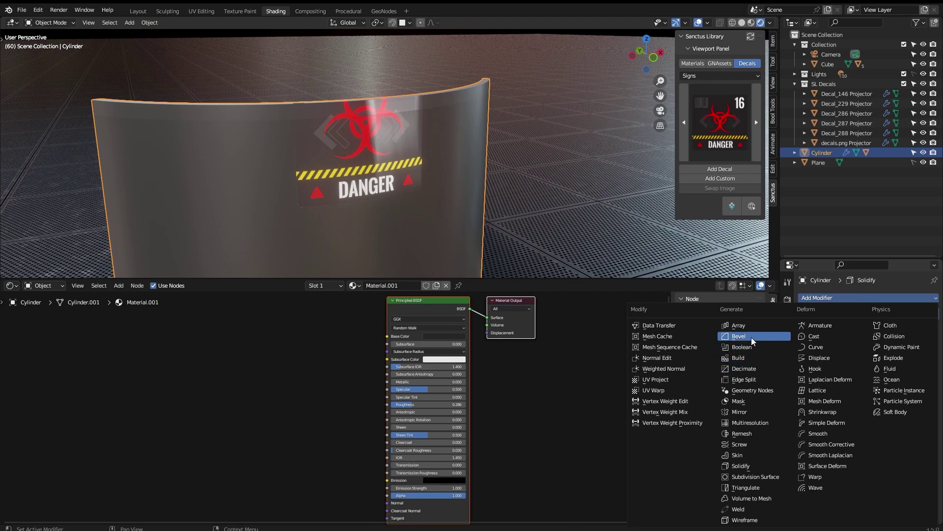
# Add a Bevel modifier to the curved panel with 5 segments and an amount of 0.003 m.
pyautogui.click(751, 337)
pyautogui.click(923, 377)
pyautogui.click(922, 377)
pyautogui.click(923, 379)
pyautogui.click(923, 379)
pyautogui.moveTo(898, 366); pyautogui.dragTo(847, 366)
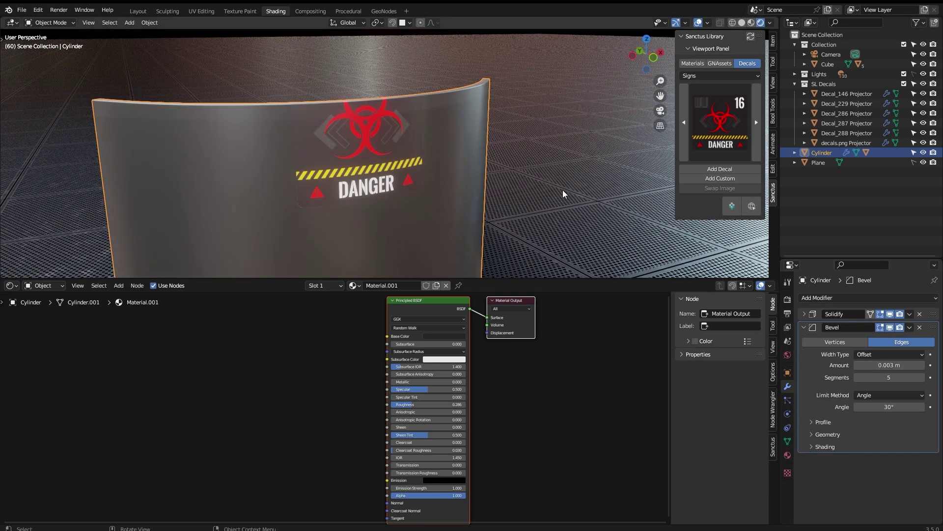
pyautogui.moveTo(562, 189); pyautogui.dragTo(579, 199, button='middle')
pyautogui.scroll(5, 578, 195)
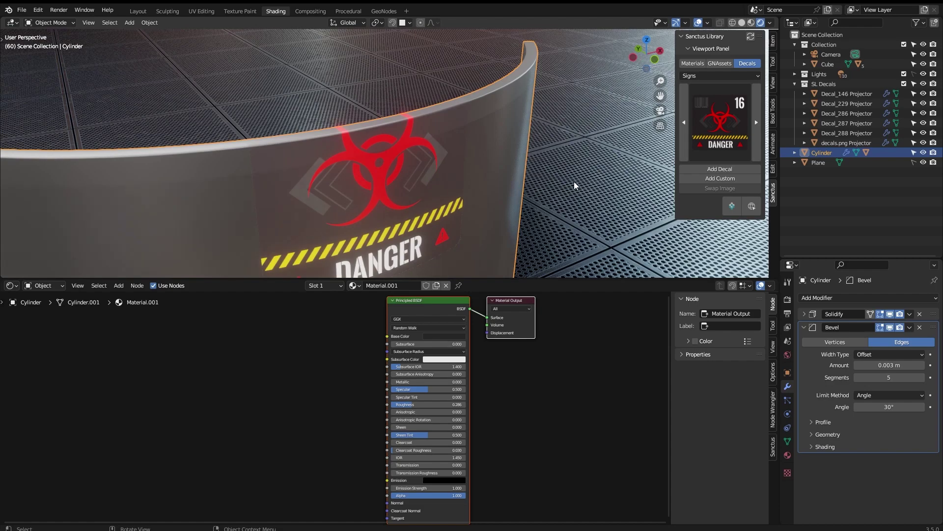
# Turn on snapping and move the red DANGER 16 decal across the curved panel's surface.
pyautogui.scroll(-3, 490, 173)
pyautogui.click(397, 115)
pyautogui.moveTo(492, 166); pyautogui.dragTo(442, 172, button='middle')
pyautogui.moveTo(387, 149); pyautogui.dragTo(386, 69, button='middle')
pyautogui.click(387, 69)
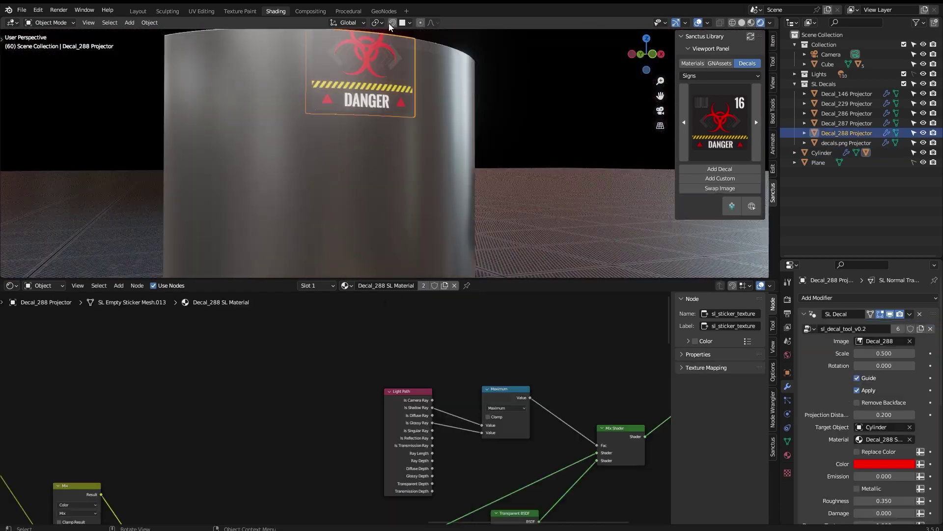
pyautogui.moveTo(435, 129); pyautogui.dragTo(372, 122, button='middle')
pyautogui.press('g')
pyautogui.click(364, 167)
pyautogui.moveTo(368, 165); pyautogui.dragTo(433, 137, button='middle')
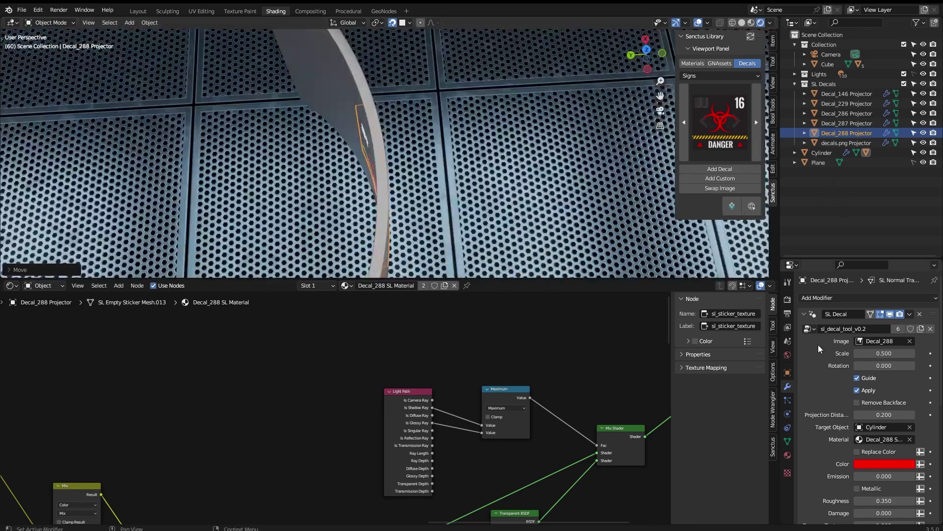
# Turn off Apply on the DANGER decal to inspect its projection box around the curved panel, and turn Apply back on.
pyautogui.click(858, 390)
pyautogui.moveTo(440, 159); pyautogui.dragTo(462, 90, button='middle')
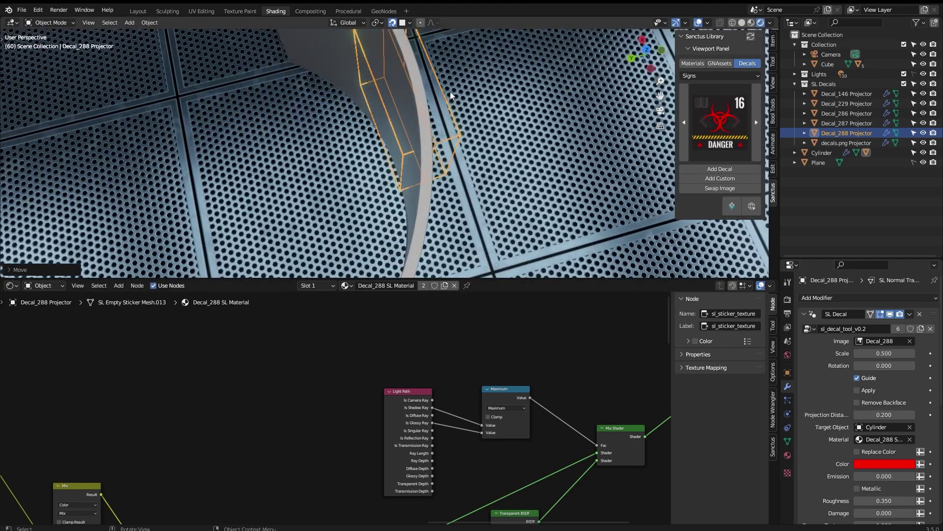
pyautogui.moveTo(399, 72); pyautogui.dragTo(332, 80, button='middle')
pyautogui.moveTo(414, 101); pyautogui.dragTo(400, 89, button='middle')
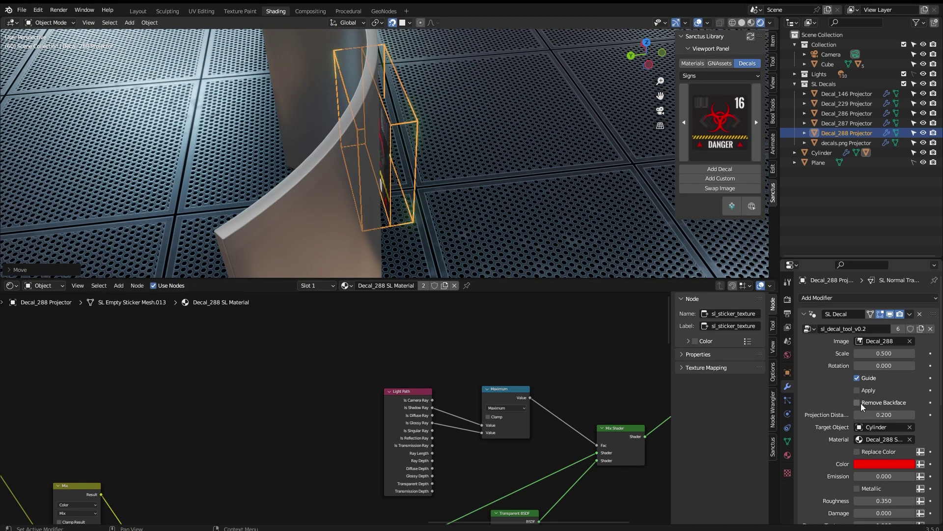
pyautogui.moveTo(562, 208)
pyautogui.mouseDown(button='middle')
pyautogui.moveTo(587, 206)
pyautogui.moveTo(564, 208)
pyautogui.mouseUp(button='middle')
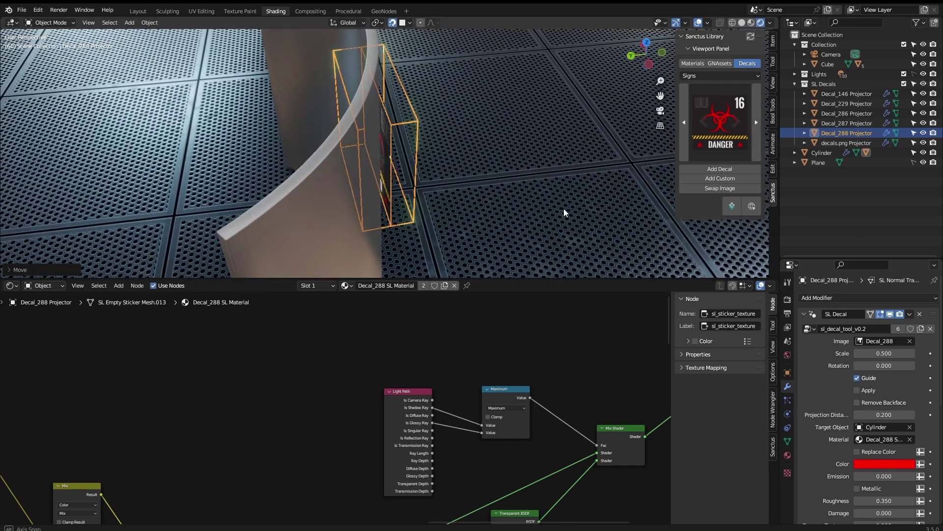
pyautogui.click(857, 390)
# Enable Remove Backface on the DANGER decal so it is not projected onto the panel's opposite side.
pyautogui.moveTo(472, 162); pyautogui.dragTo(531, 152, button='middle')
pyautogui.click(858, 401)
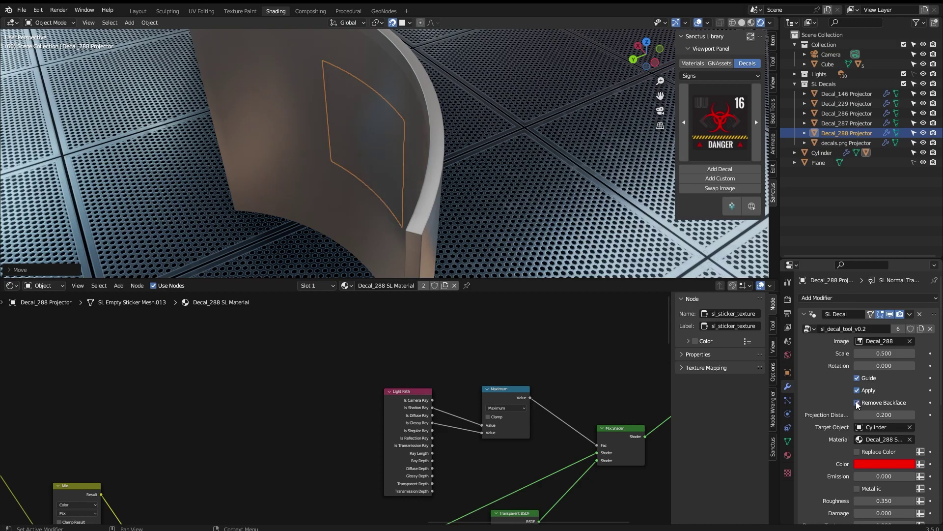
pyautogui.moveTo(442, 113); pyautogui.dragTo(298, 81, button='middle')
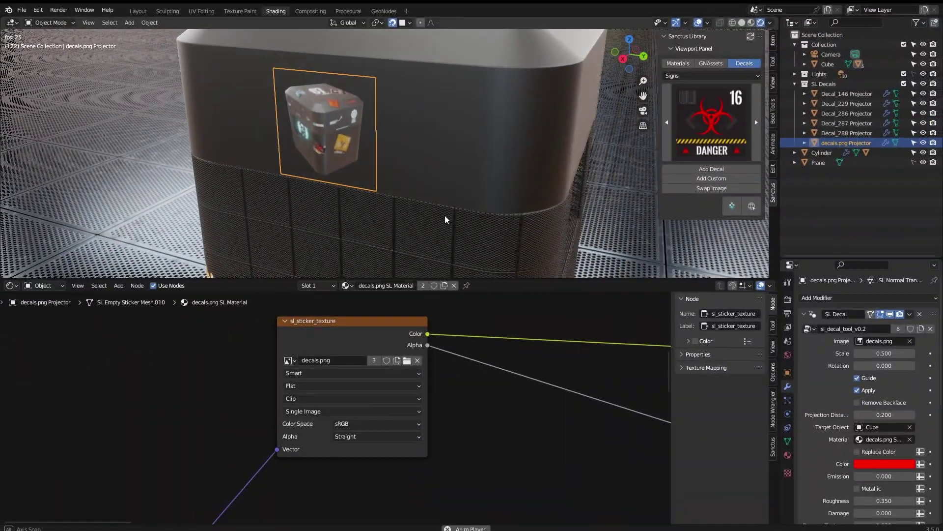
# Replace the decals.png texture on the box with the movie ani_hud_test2.mov, using 40 frames with Cyclic and Auto Refresh enabled.
pyautogui.moveTo(444, 216); pyautogui.dragTo(463, 218, button='middle')
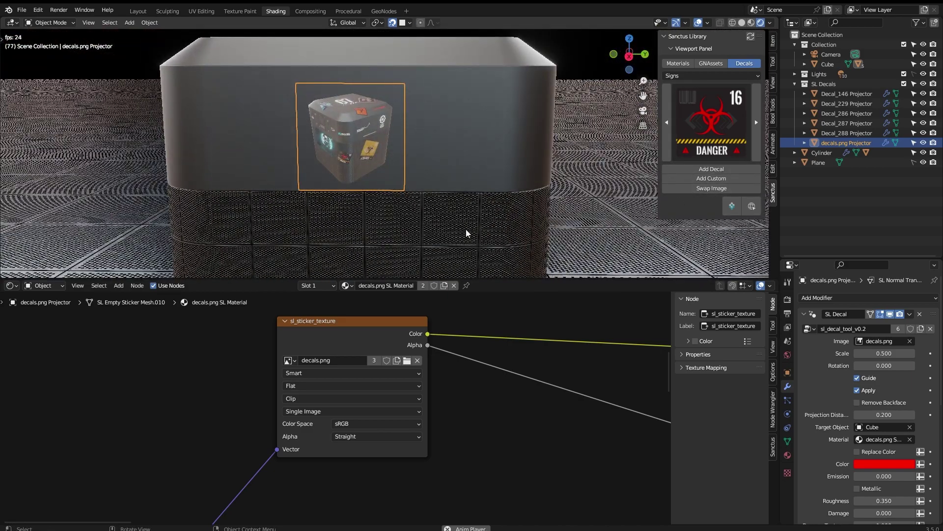
pyautogui.moveTo(440, 244)
pyautogui.mouseDown(button='middle')
pyautogui.moveTo(431, 229)
pyautogui.moveTo(440, 234)
pyautogui.mouseUp(button='middle')
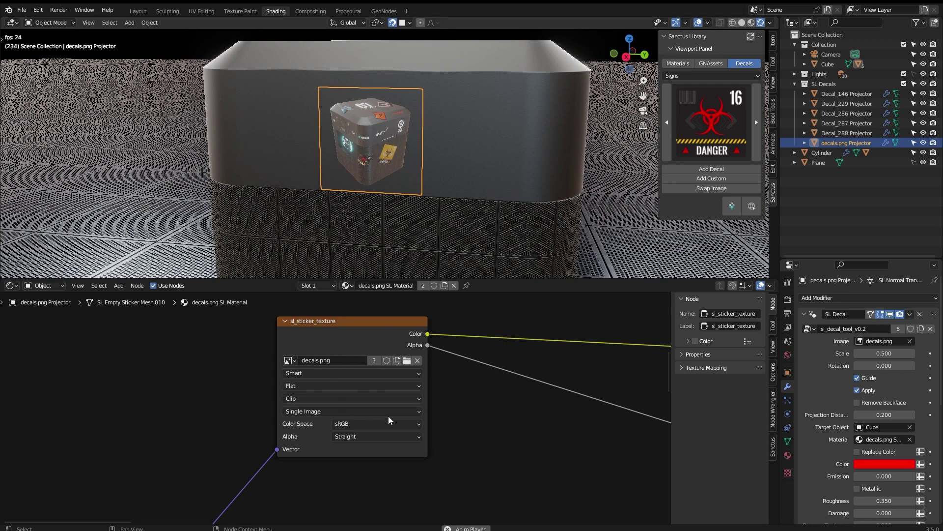
pyautogui.scroll(1, 388, 410)
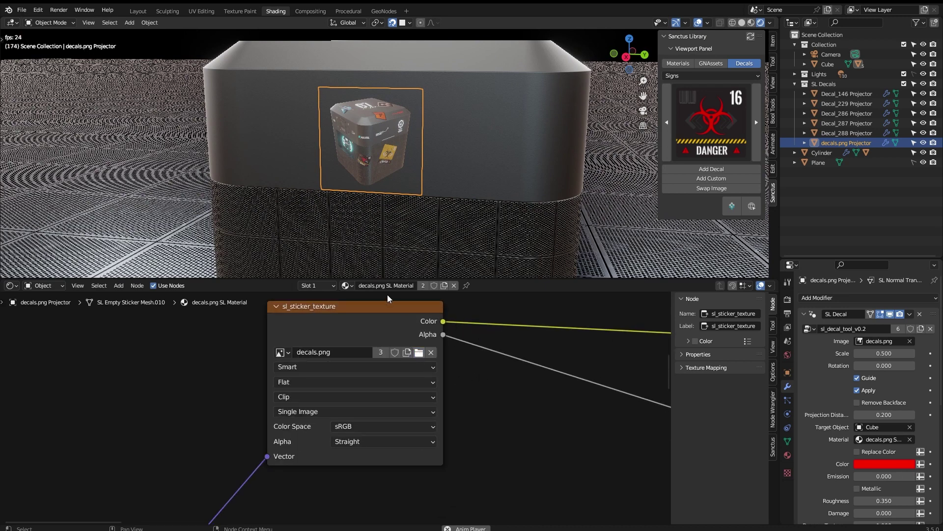
pyautogui.click(365, 388)
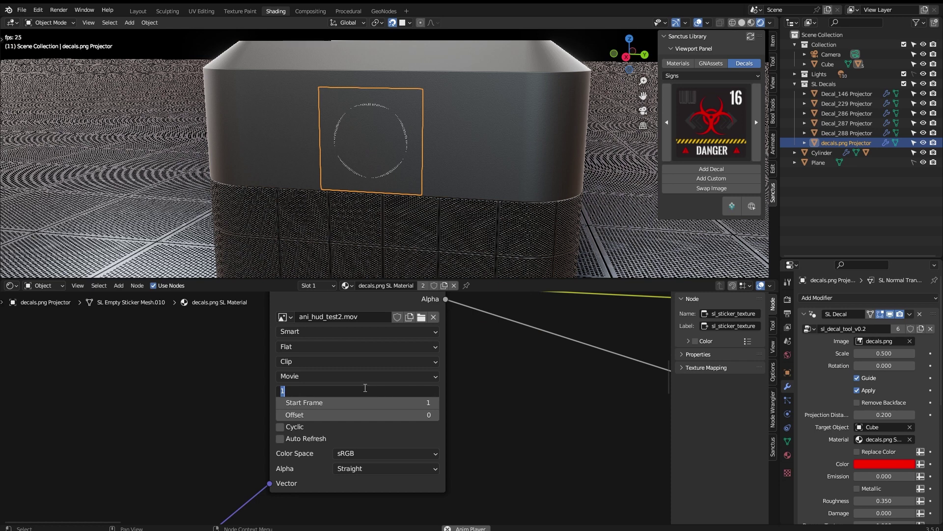
pyautogui.write('40')
pyautogui.press('Return')
pyautogui.click(280, 427)
pyautogui.click(280, 439)
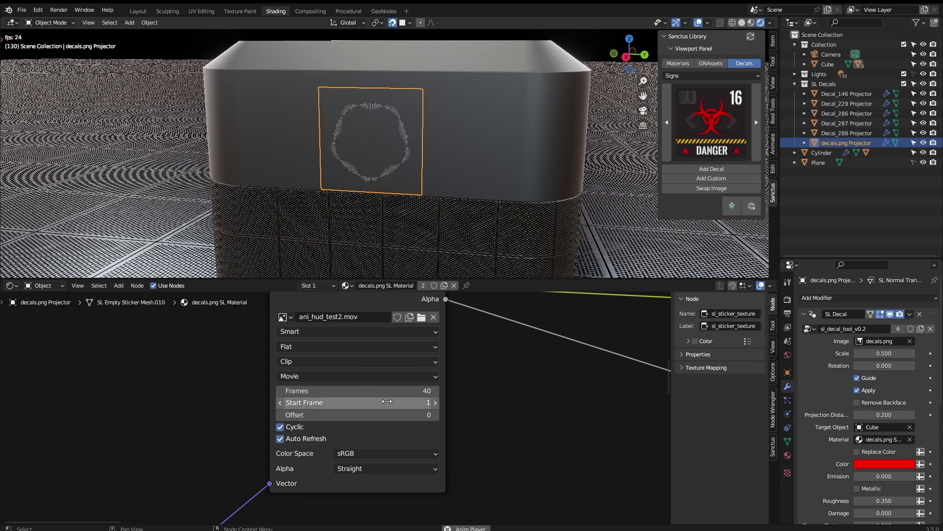
# Move the animated decal from the lid's side face into the box's recessed rectangular opening.
pyautogui.moveTo(426, 184); pyautogui.dragTo(396, 154, button='middle')
pyautogui.scroll(-3, 523, 189)
pyautogui.scroll(-1, 464, 187)
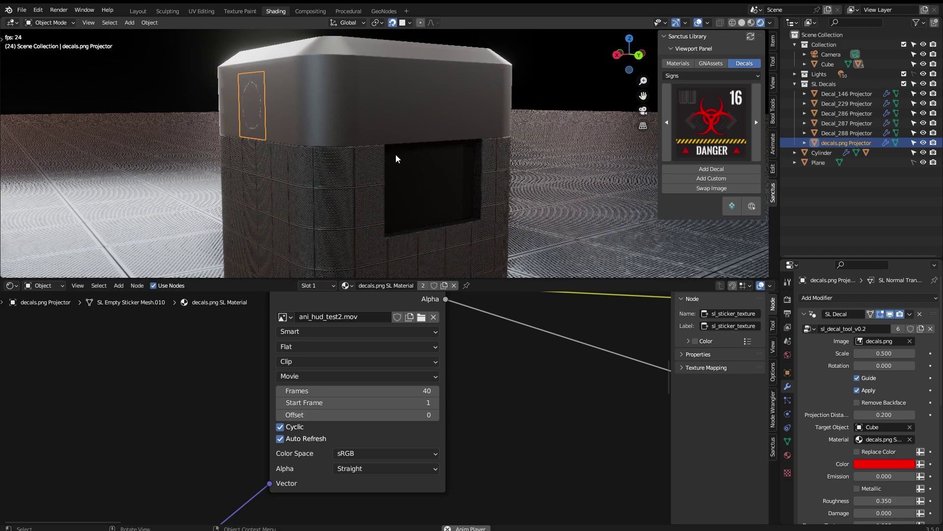
pyautogui.press('g')
pyautogui.click(433, 185)
pyautogui.moveTo(480, 189)
pyautogui.mouseDown(button='middle')
pyautogui.moveTo(423, 192)
pyautogui.moveTo(474, 187)
pyautogui.mouseUp(button='middle')
pyautogui.scroll(3, 423, 191)
pyautogui.scroll(1, 422, 189)
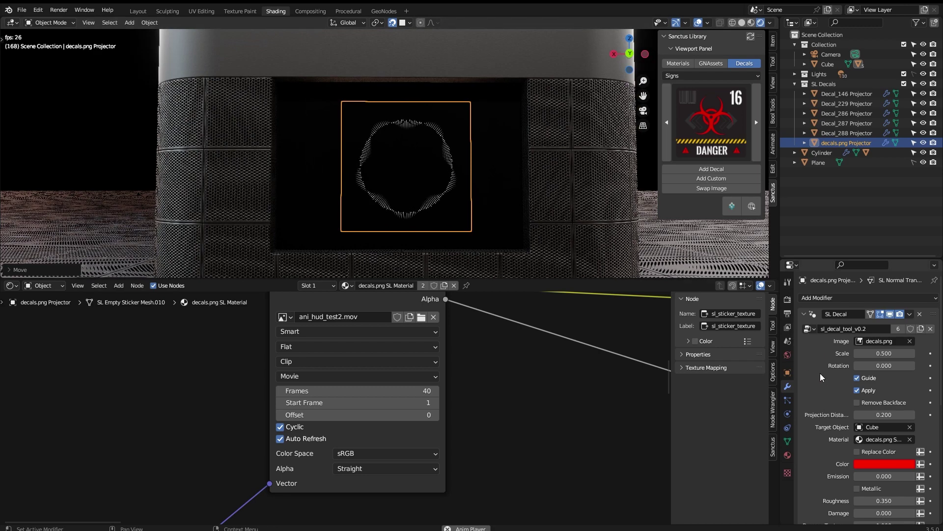
# Enable Replace Color on the animated decal with a light red color and set its emission to 10.
pyautogui.scroll(-7, 818, 377)
pyautogui.click(857, 314)
pyautogui.click(873, 332)
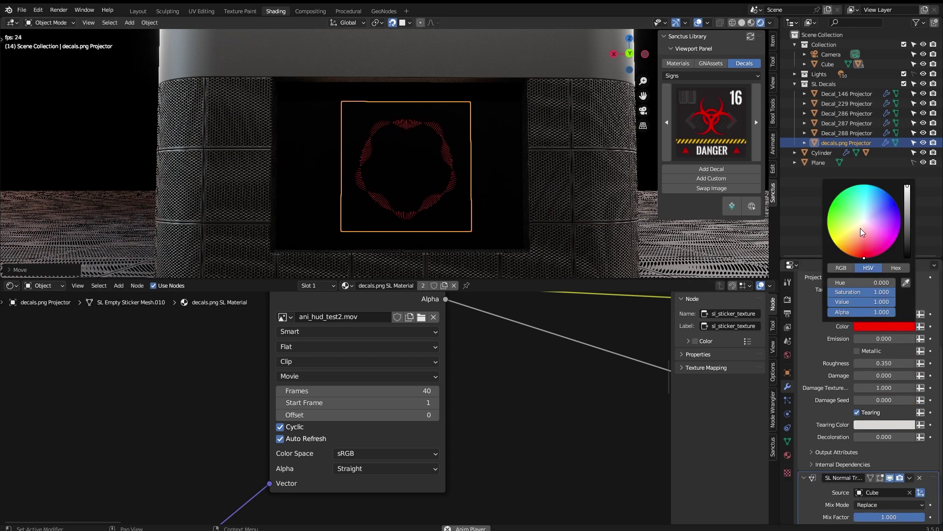
pyautogui.moveTo(860, 228); pyautogui.dragTo(864, 241)
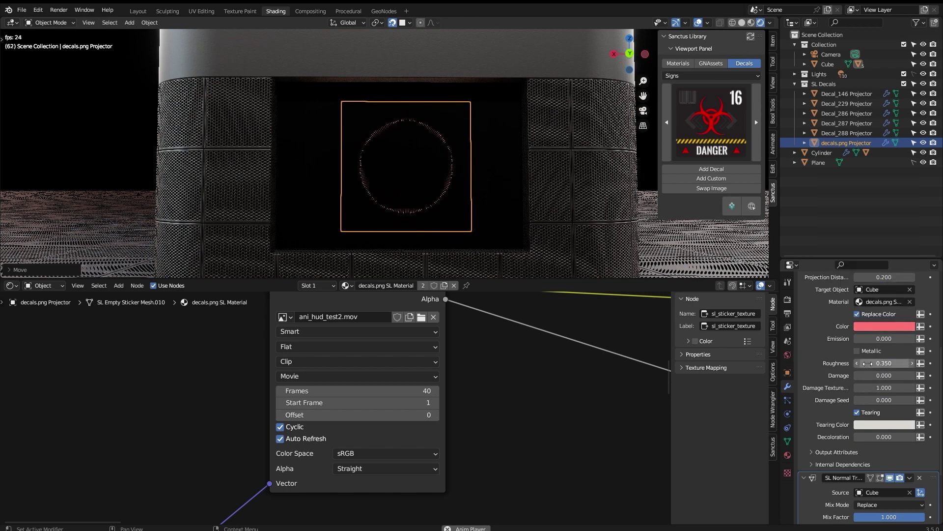
pyautogui.click(873, 339)
pyautogui.write('10')
pyautogui.press('Return')
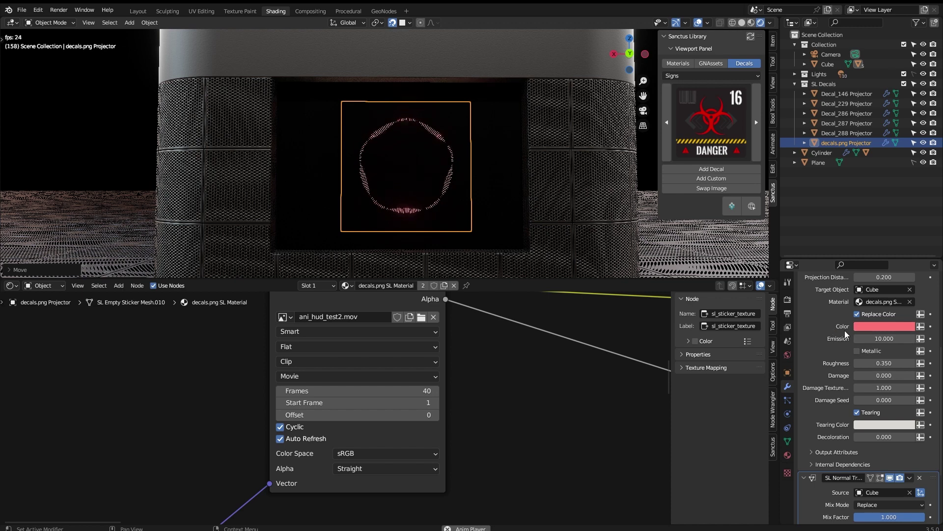
# Change the animated decal's color to orange, with its rotation set to 0.090 and scale to 0.410.
pyautogui.click(871, 325)
pyautogui.click(857, 249)
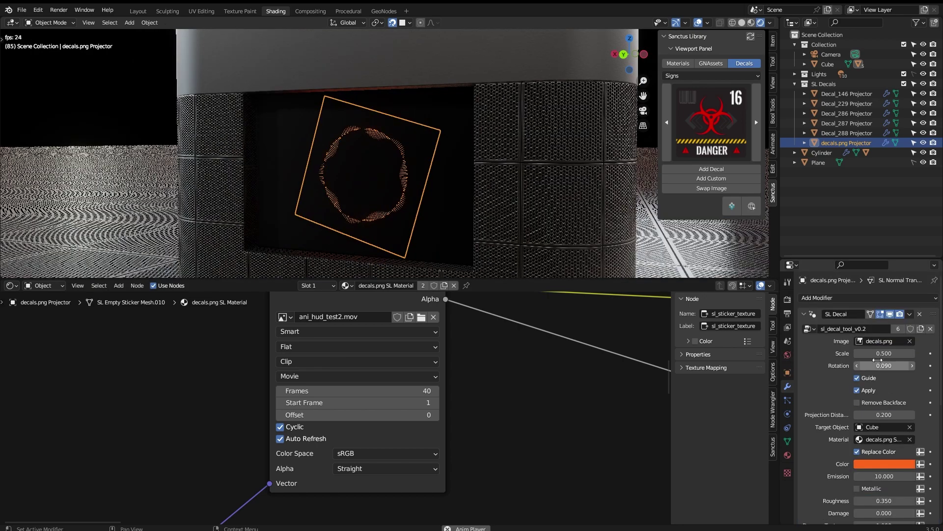
pyautogui.click(503, 199)
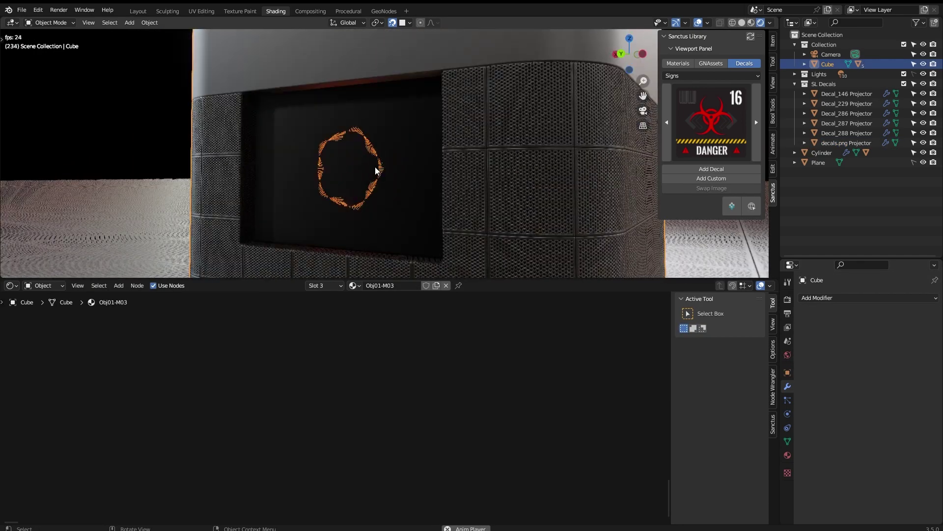
pyautogui.click(375, 168)
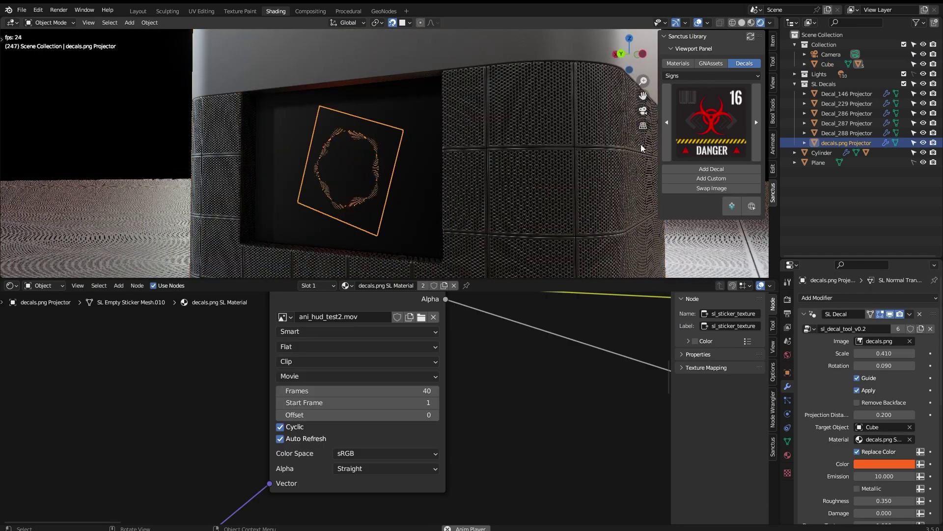